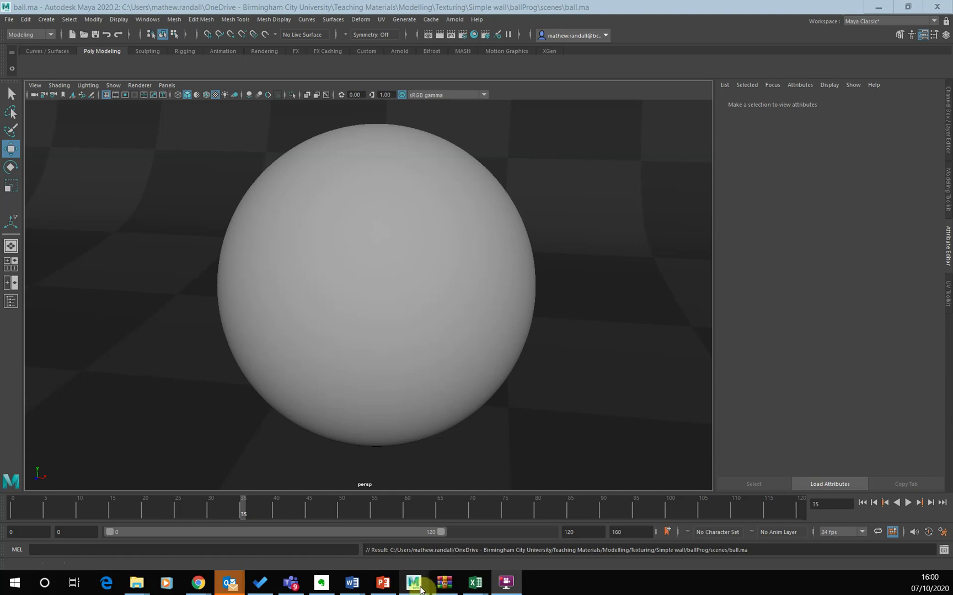
Filter the 'wall texture' Google Images results to Large size only
{"action": "mouse_move", "coordinate": [419, 587]}
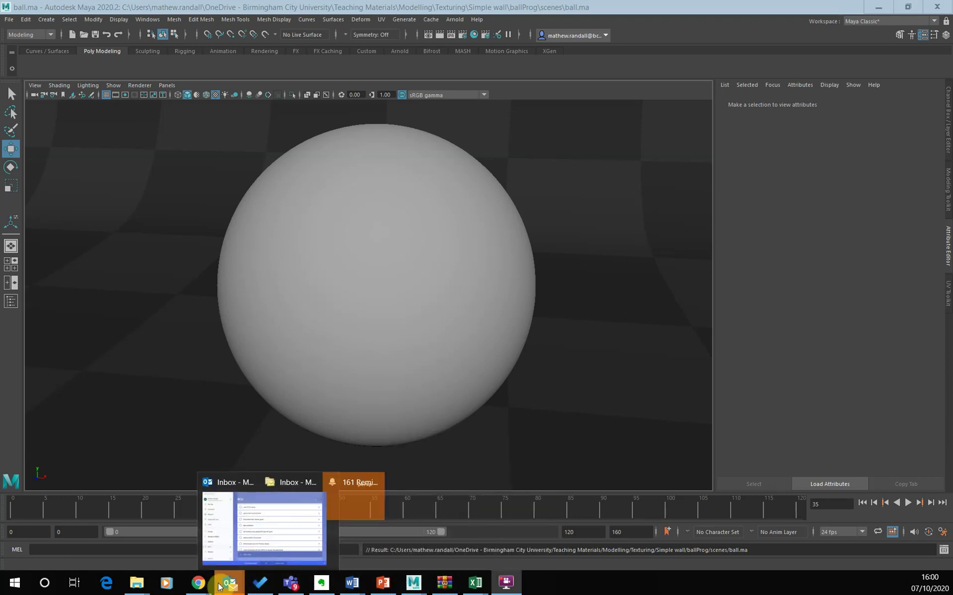
{"action": "mouse_move", "coordinate": [199, 583]}
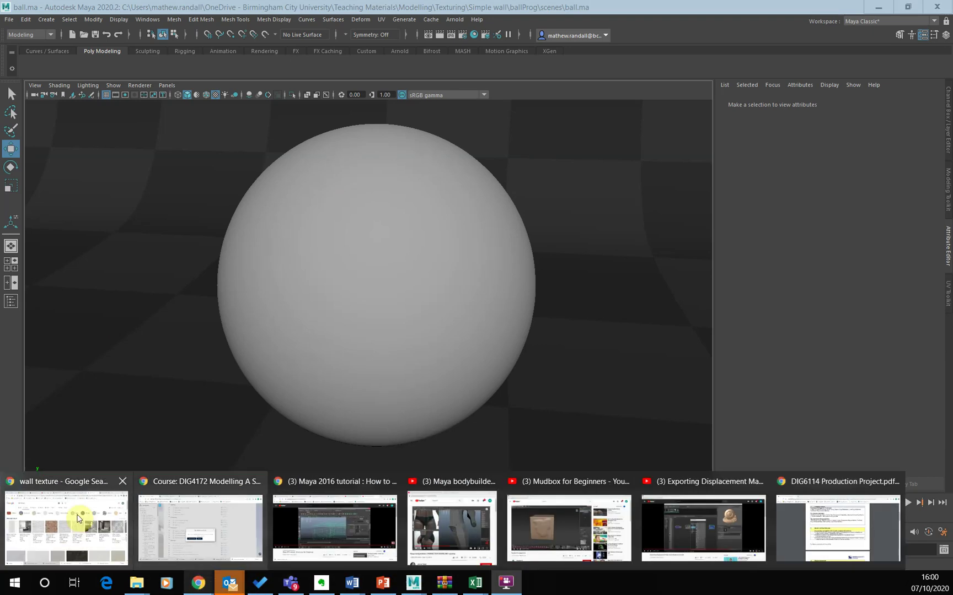
{"action": "left_click", "coordinate": [79, 521]}
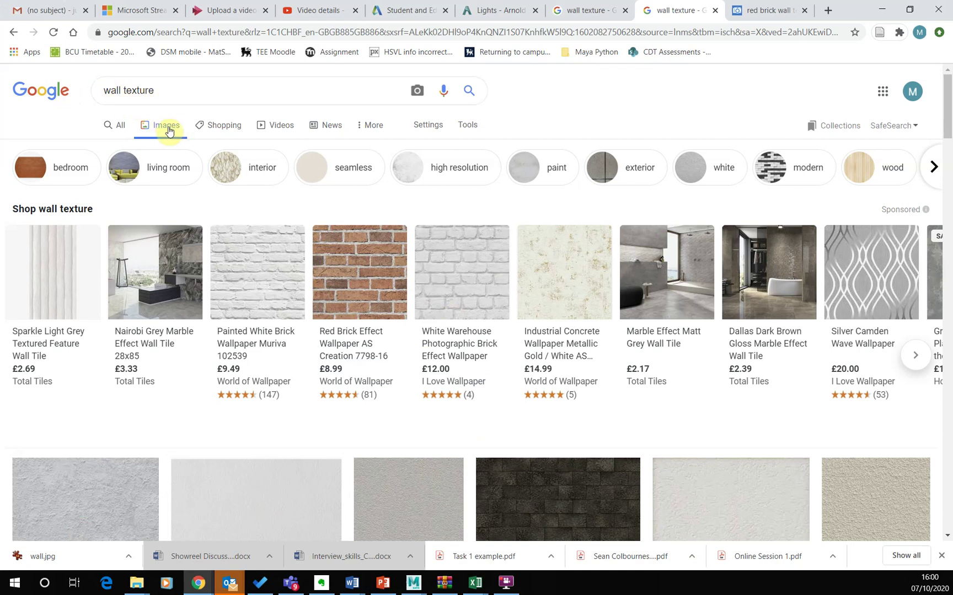
{"action": "left_click", "coordinate": [371, 126]}
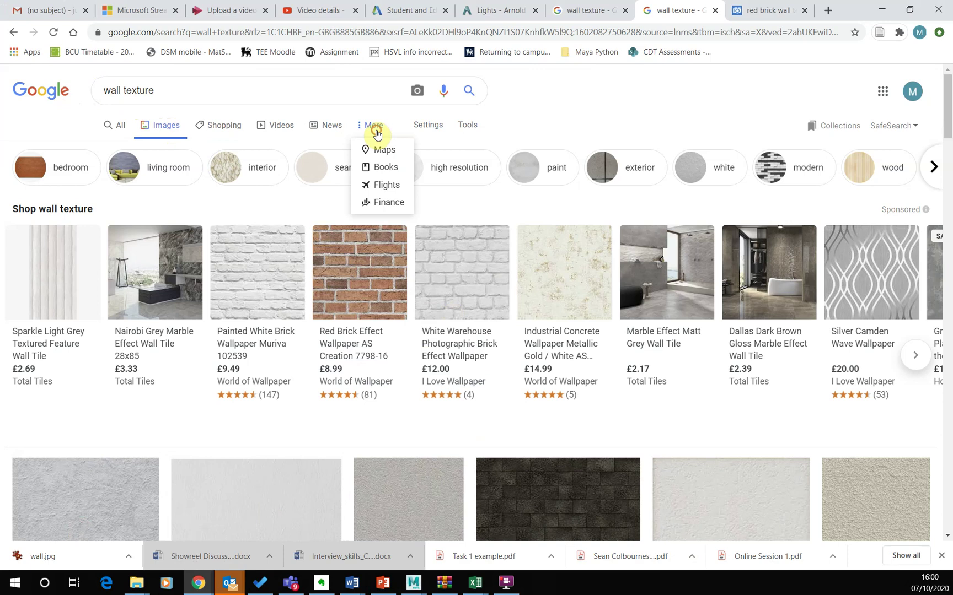
{"action": "left_click", "coordinate": [430, 128]}
{"action": "left_click", "coordinate": [469, 127]}
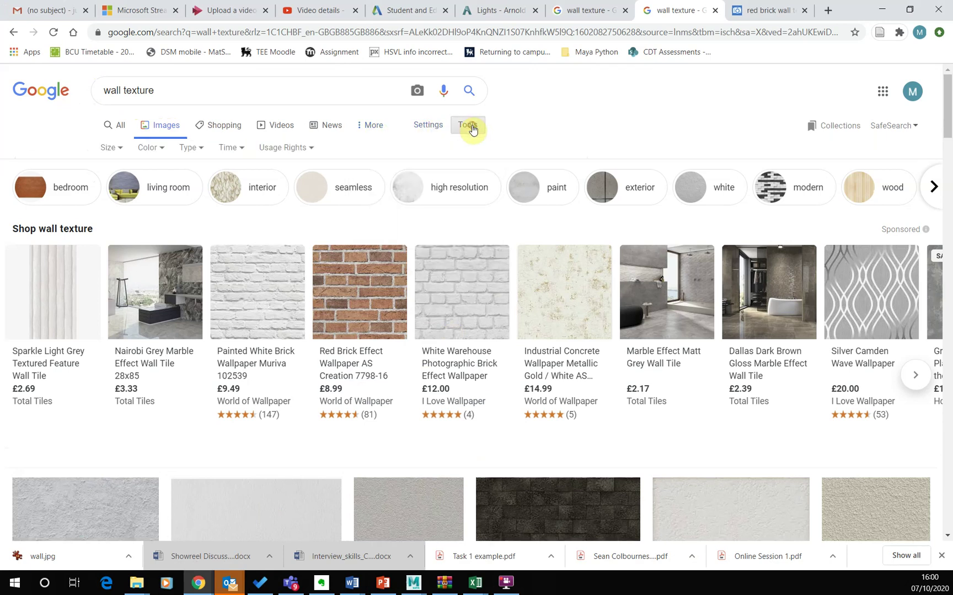
{"action": "left_click", "coordinate": [109, 148]}
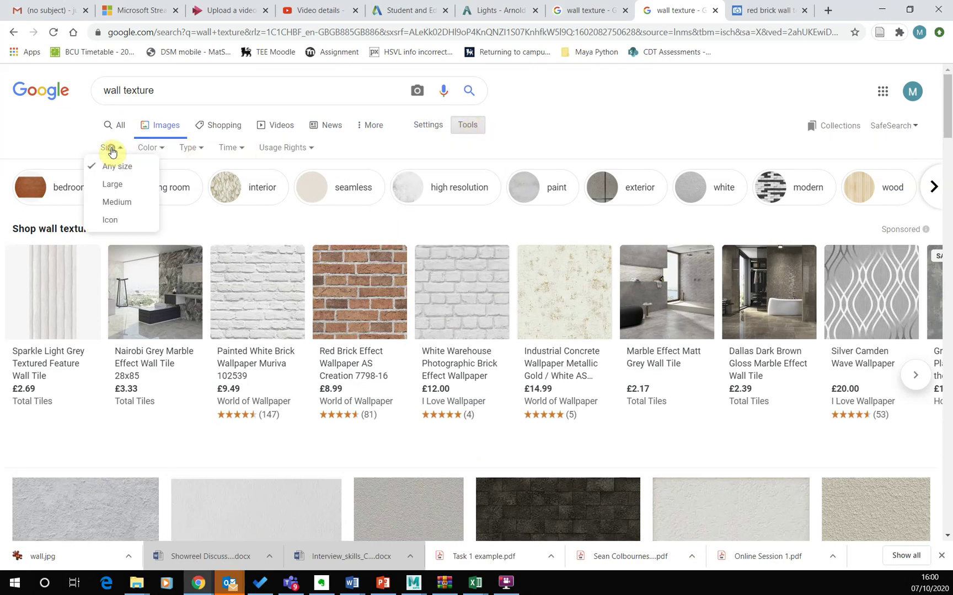
{"action": "left_click", "coordinate": [112, 185]}
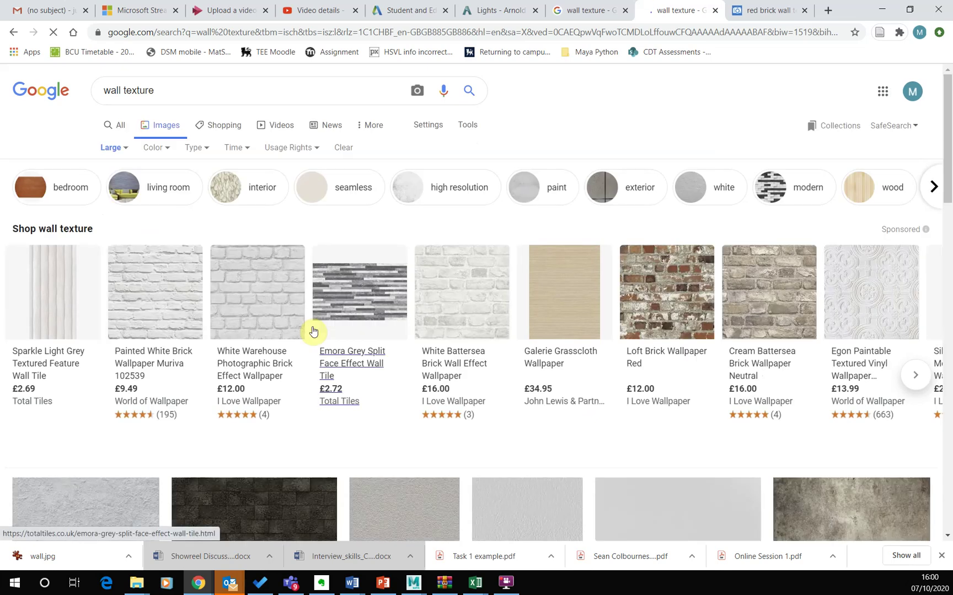
Scroll down through the large wall texture image results
{"action": "scroll", "coordinate": [425, 316], "scroll_direction": "down", "scroll_amount": 6}
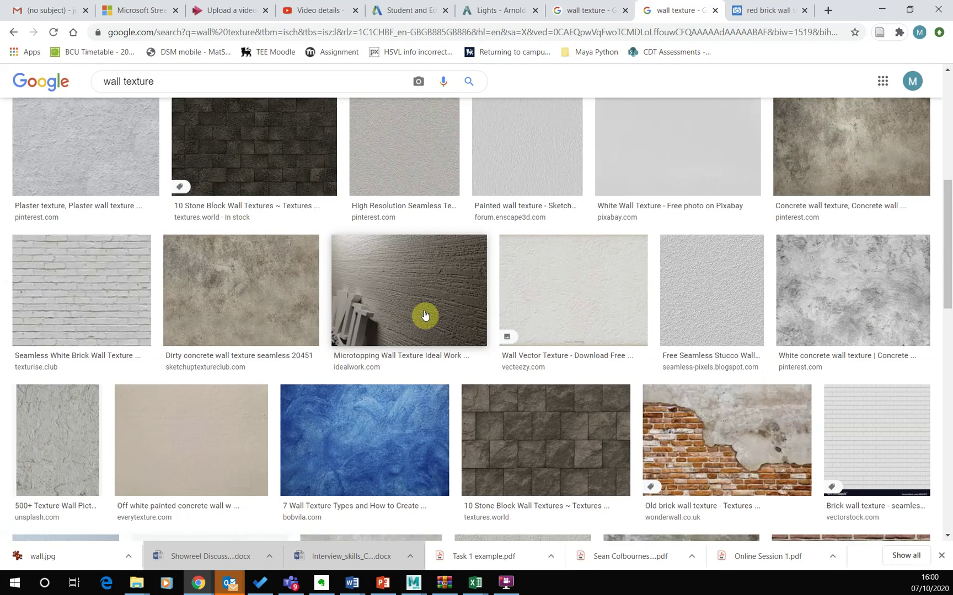
{"action": "scroll", "coordinate": [424, 315], "scroll_direction": "down", "scroll_amount": 4}
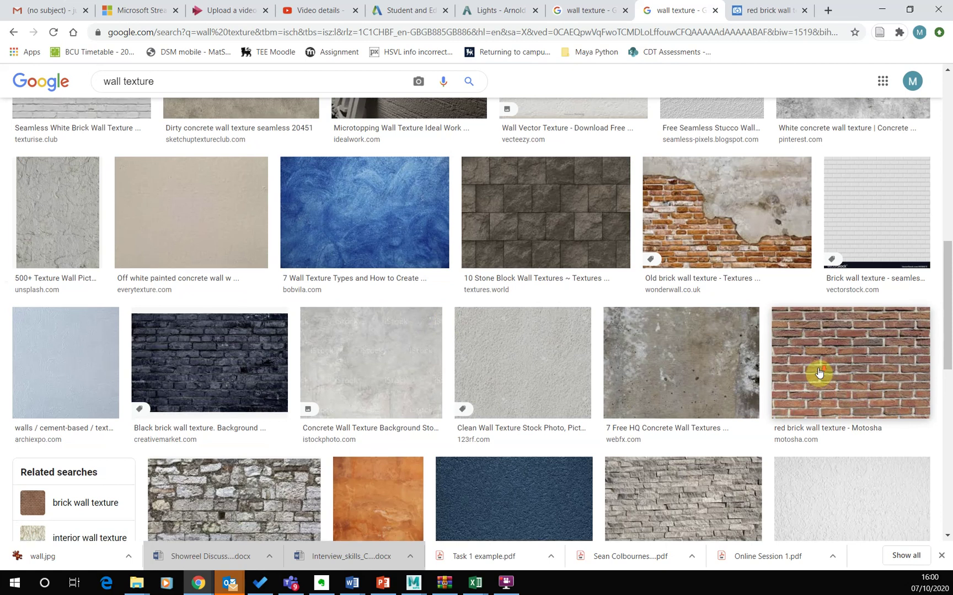
{"action": "scroll", "coordinate": [825, 336], "scroll_direction": "down", "scroll_amount": 3}
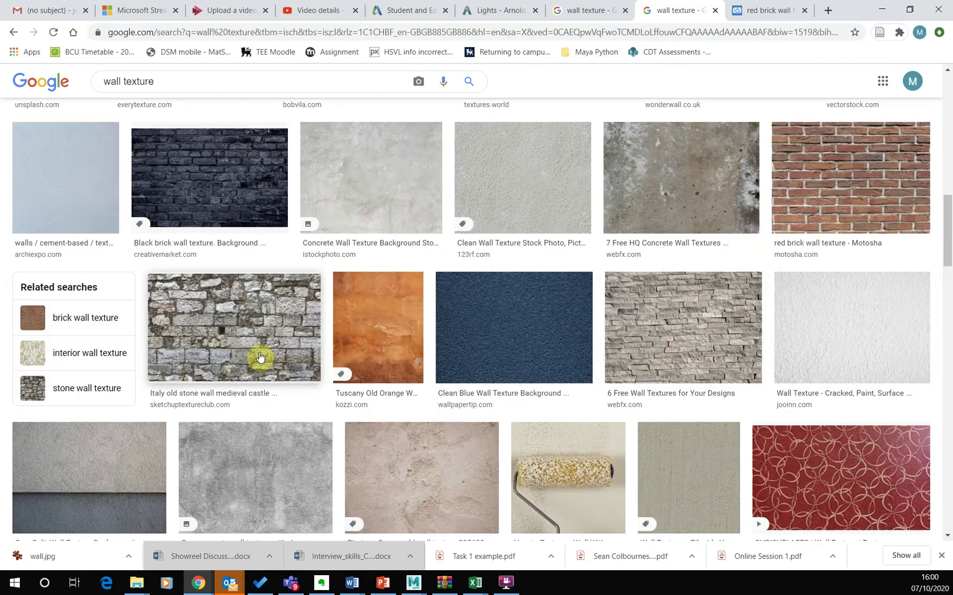
{"action": "scroll", "coordinate": [691, 410], "scroll_direction": "down", "scroll_amount": 5}
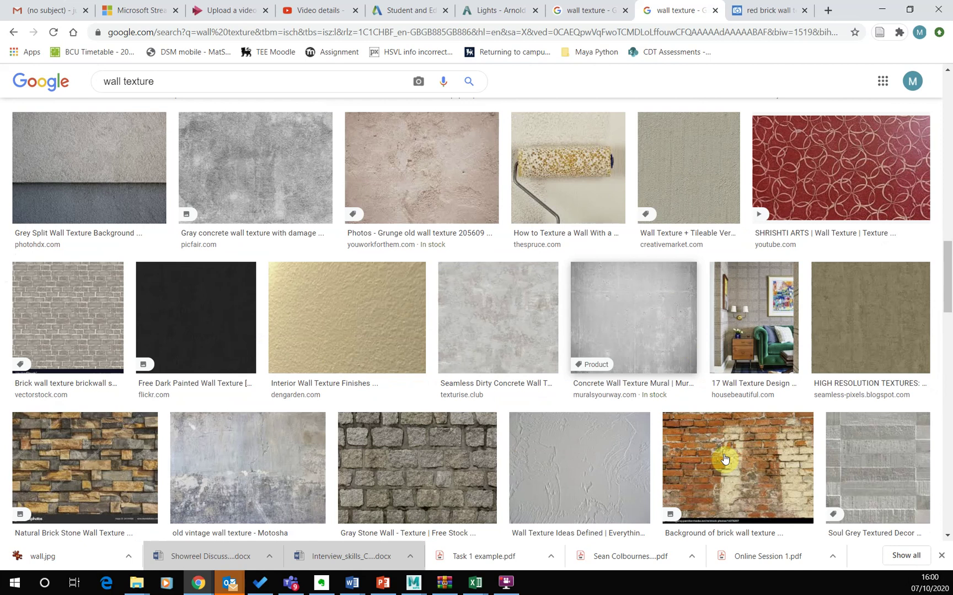
{"action": "scroll", "coordinate": [289, 451], "scroll_direction": "down", "scroll_amount": 7}
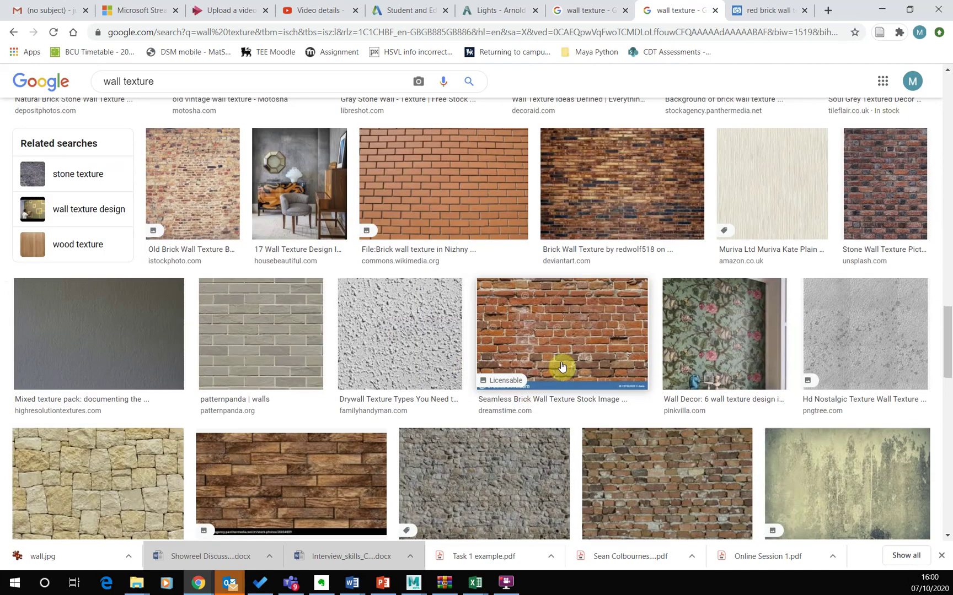
{"action": "scroll", "coordinate": [576, 354], "scroll_direction": "down", "scroll_amount": 5}
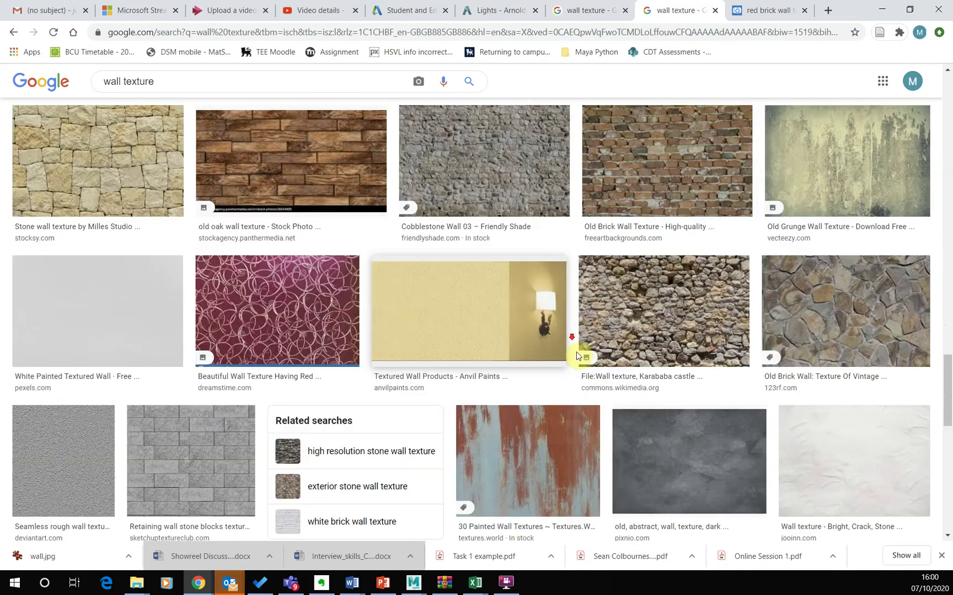
{"action": "scroll", "coordinate": [515, 455], "scroll_direction": "down", "scroll_amount": 2}
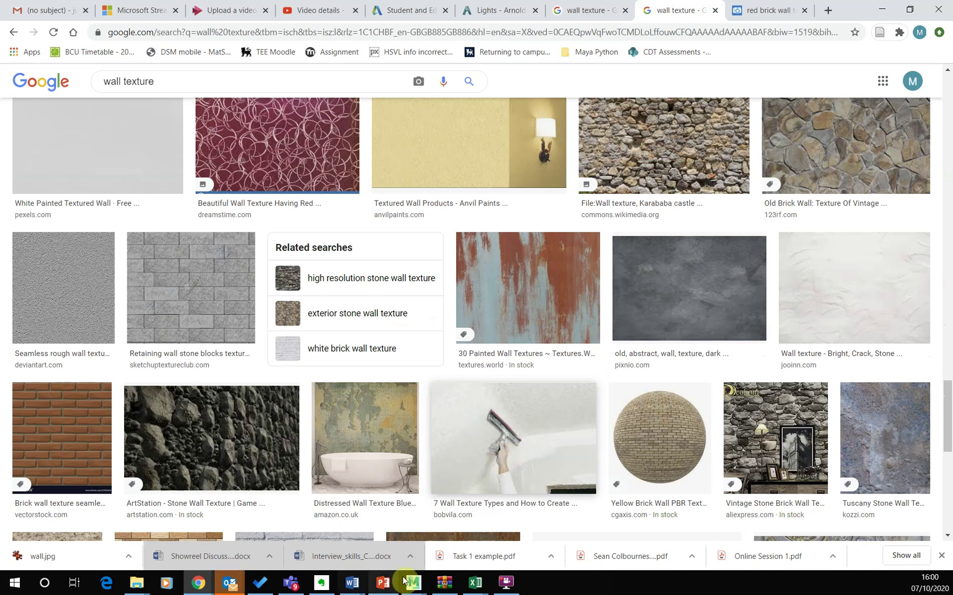
{"action": "mouse_move", "coordinate": [508, 586]}
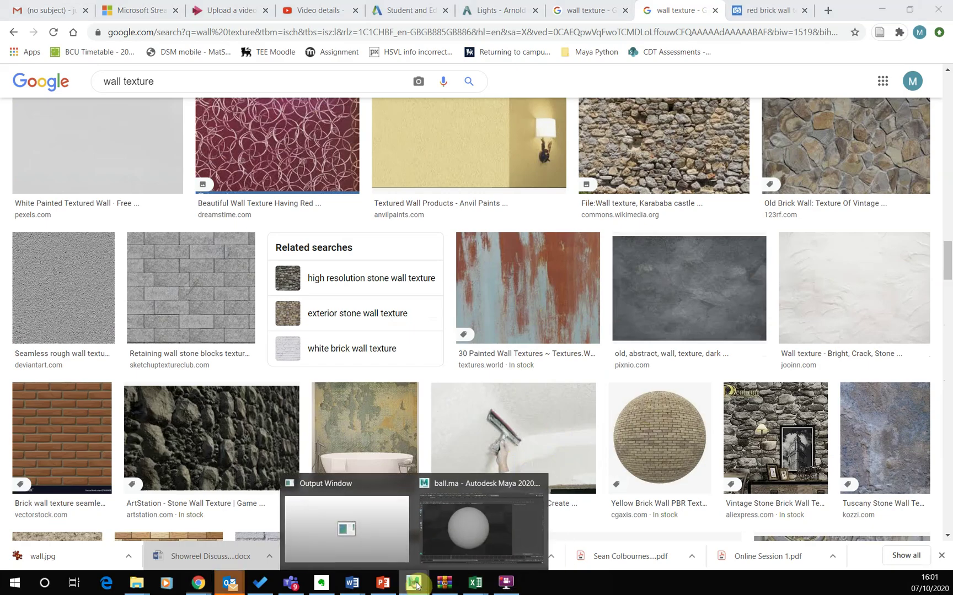
Preview wall.jpg in the sourceimages folder, then return to the ball.ma scene
{"action": "left_click", "coordinate": [487, 543]}
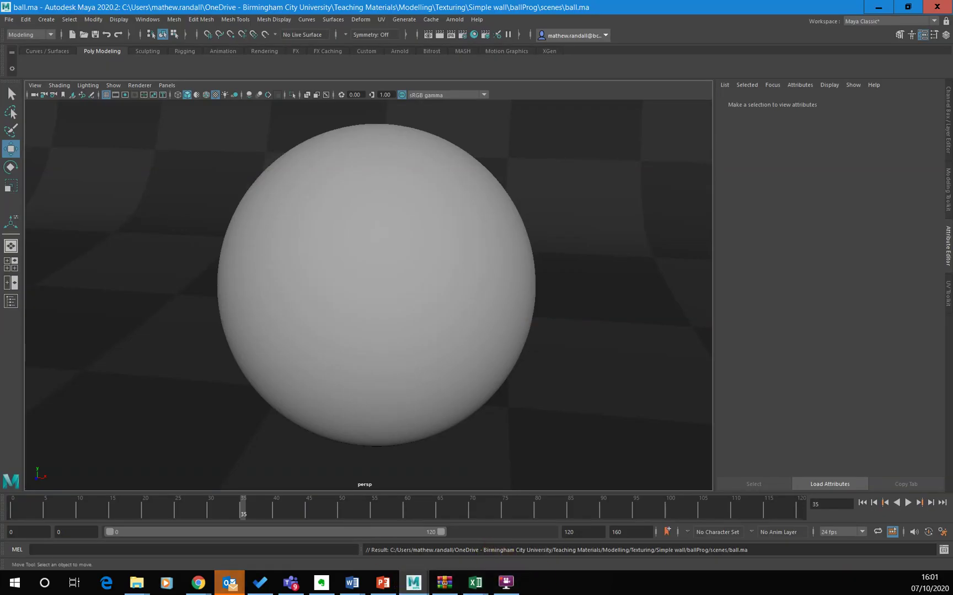
{"action": "left_click", "coordinate": [137, 583]}
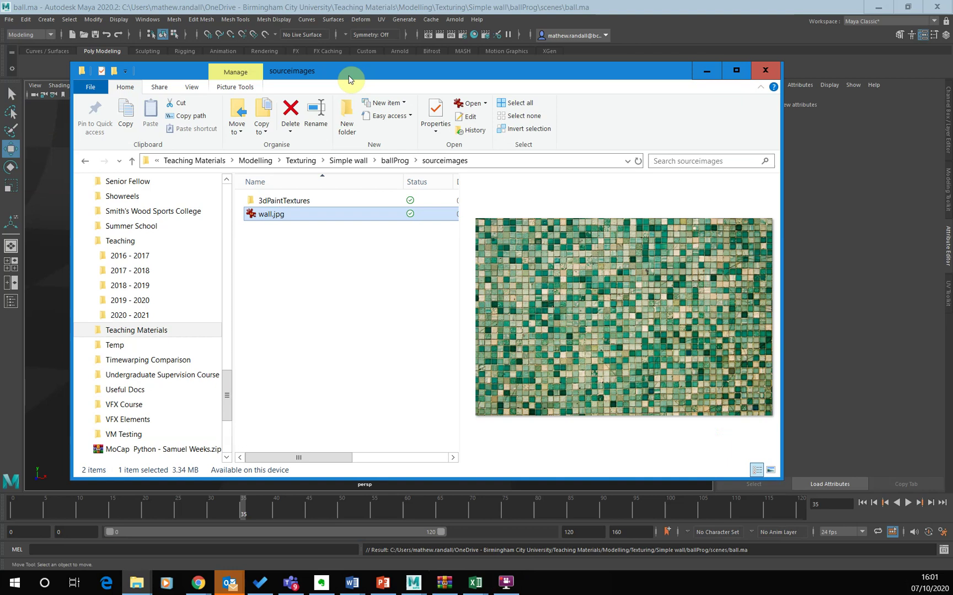
{"action": "left_click_drag", "start_coordinate": [347, 74], "coordinate": [328, 64]}
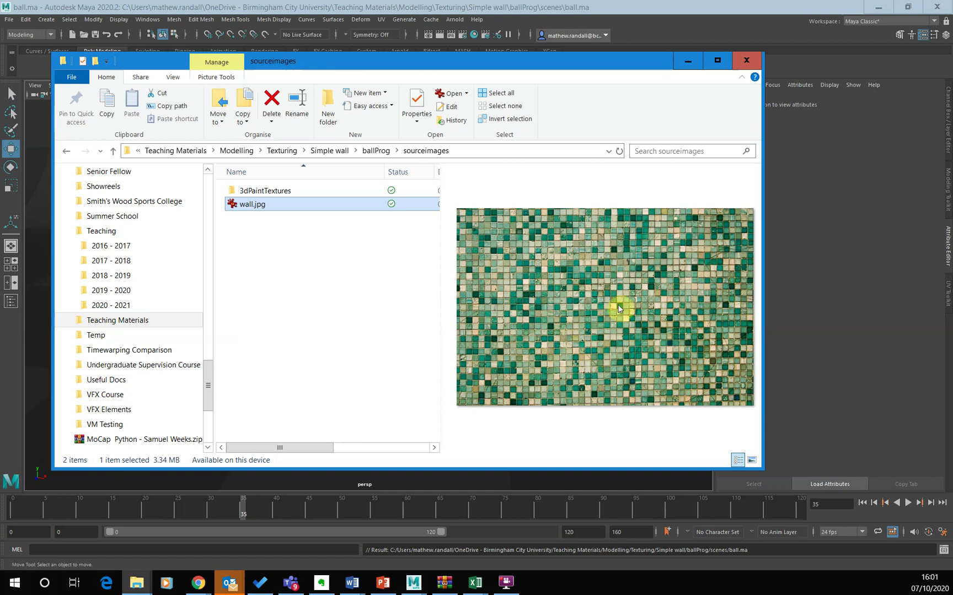
{"action": "left_click_drag", "start_coordinate": [481, 72], "coordinate": [445, 166]}
{"action": "left_click", "coordinate": [458, 138]}
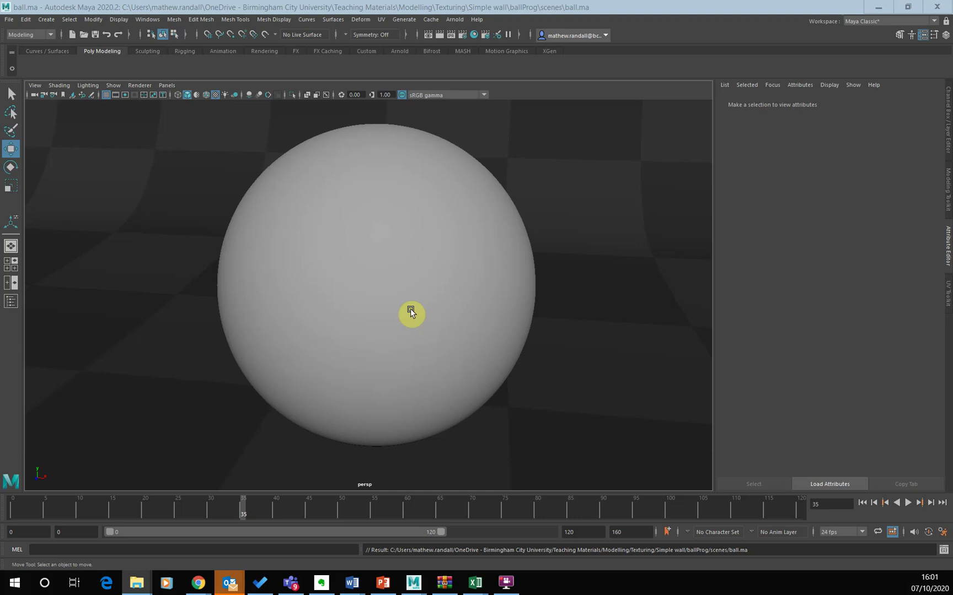
{"action": "right_click", "coordinate": [387, 276]}
{"action": "key", "text": "alt+Tab"}
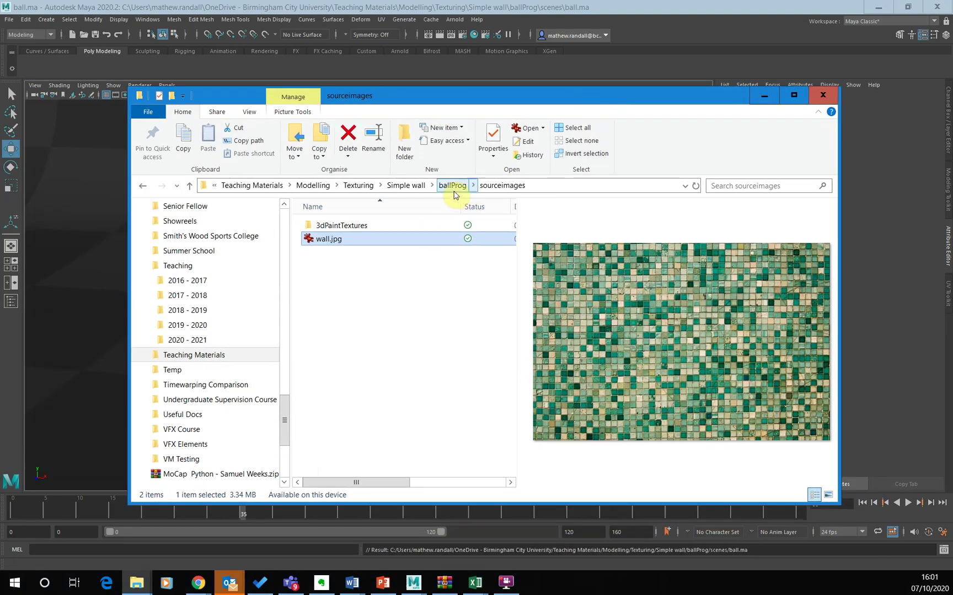
{"action": "left_click", "coordinate": [452, 185]}
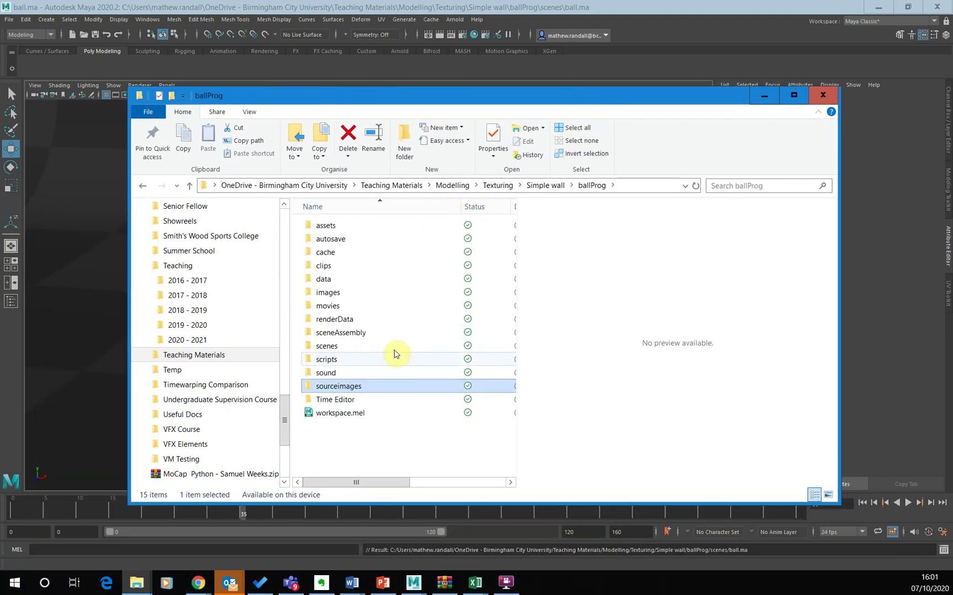
{"action": "double_click", "coordinate": [326, 347]}
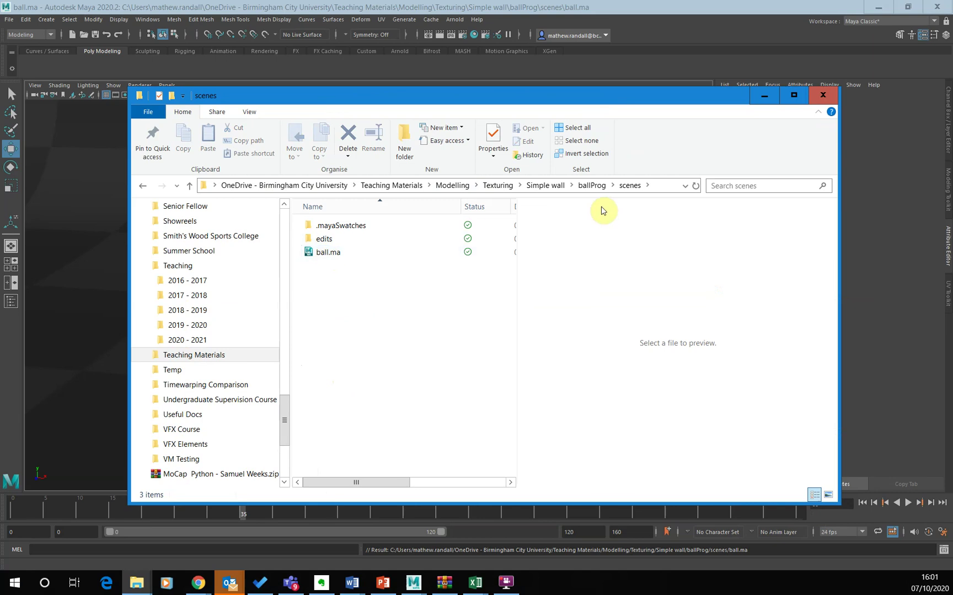
{"action": "left_click", "coordinate": [592, 186]}
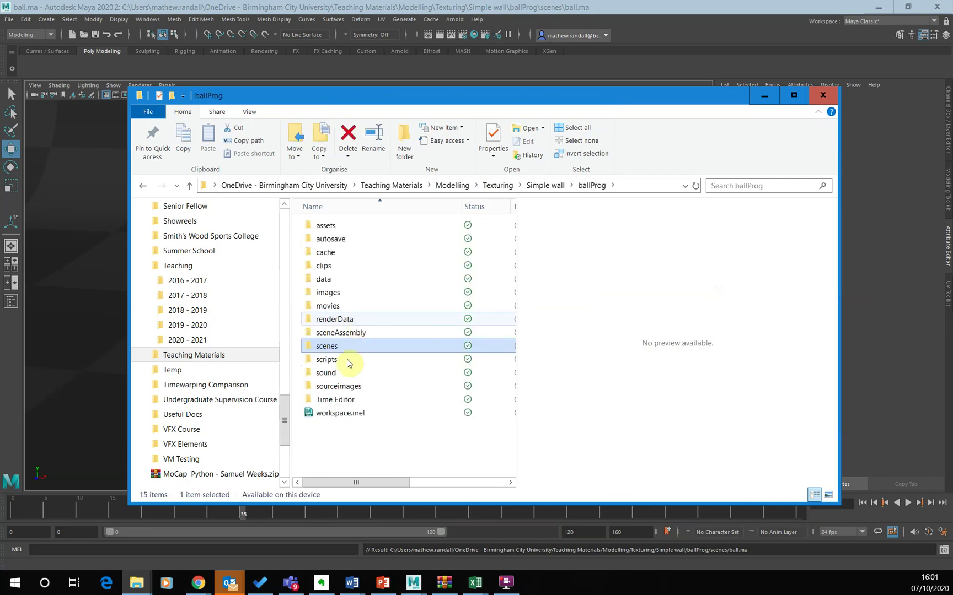
{"action": "double_click", "coordinate": [345, 388]}
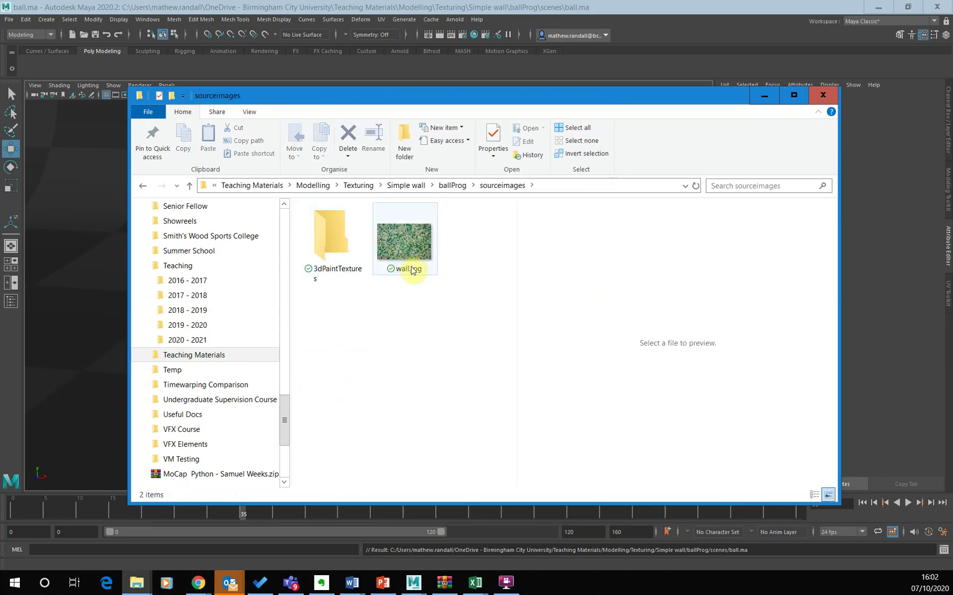
{"action": "left_click", "coordinate": [764, 95]}
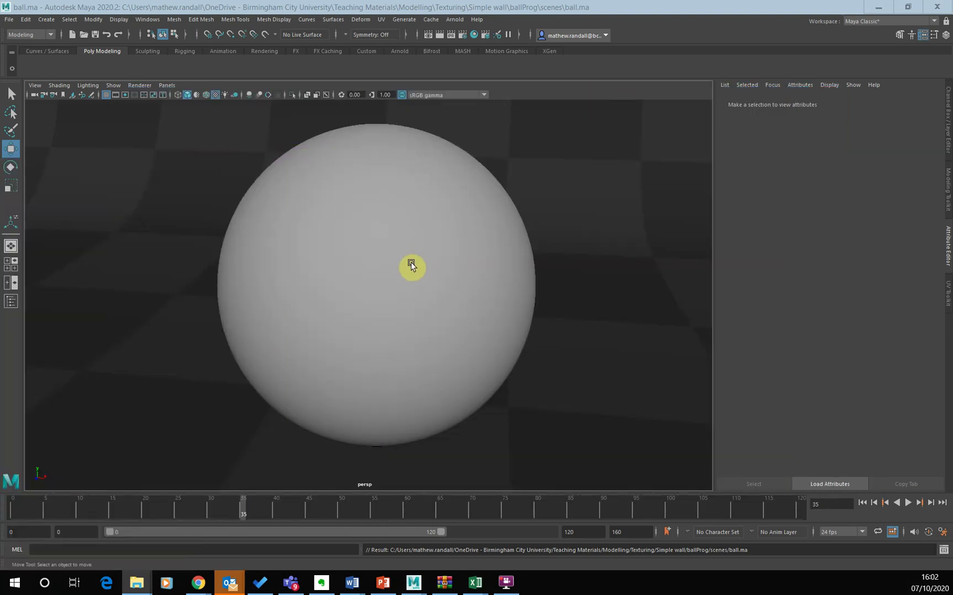
Assign a new Arnold aiStandardSurface material (aiStandardSurface4) to the sphere
{"action": "left_click", "coordinate": [385, 302]}
{"action": "right_click", "coordinate": [384, 299]}
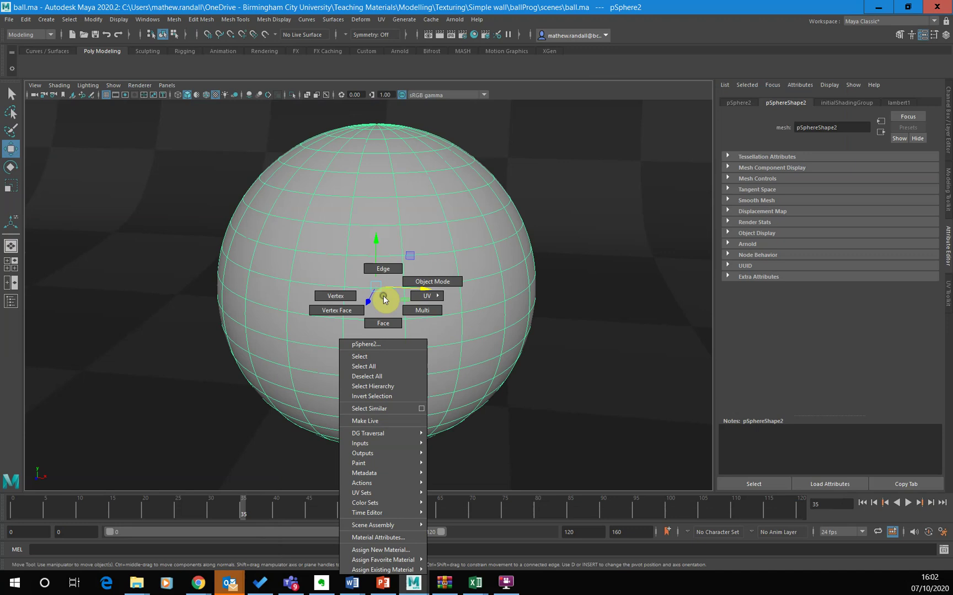
{"action": "mouse_move", "coordinate": [387, 481]}
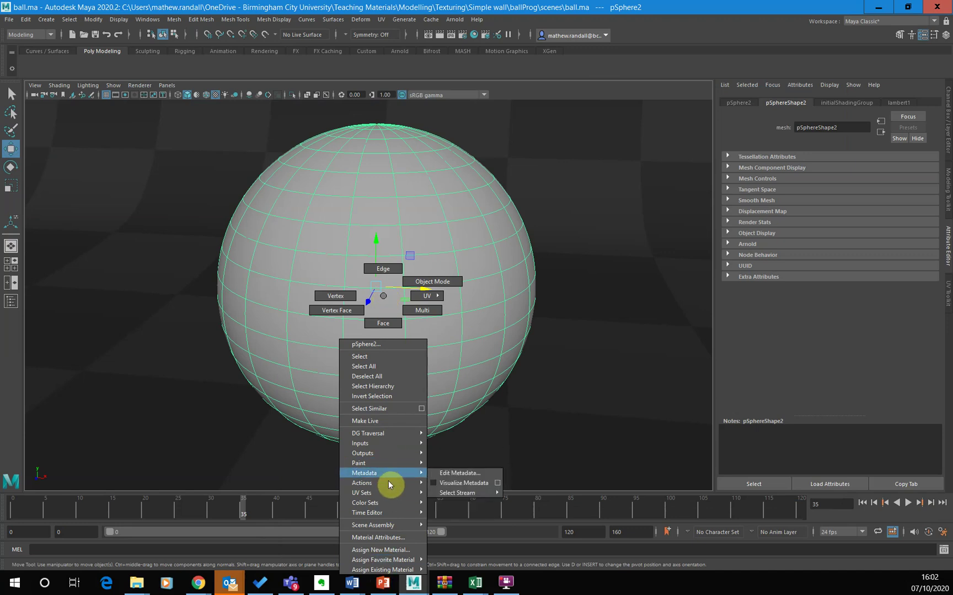
{"action": "left_click", "coordinate": [398, 550]}
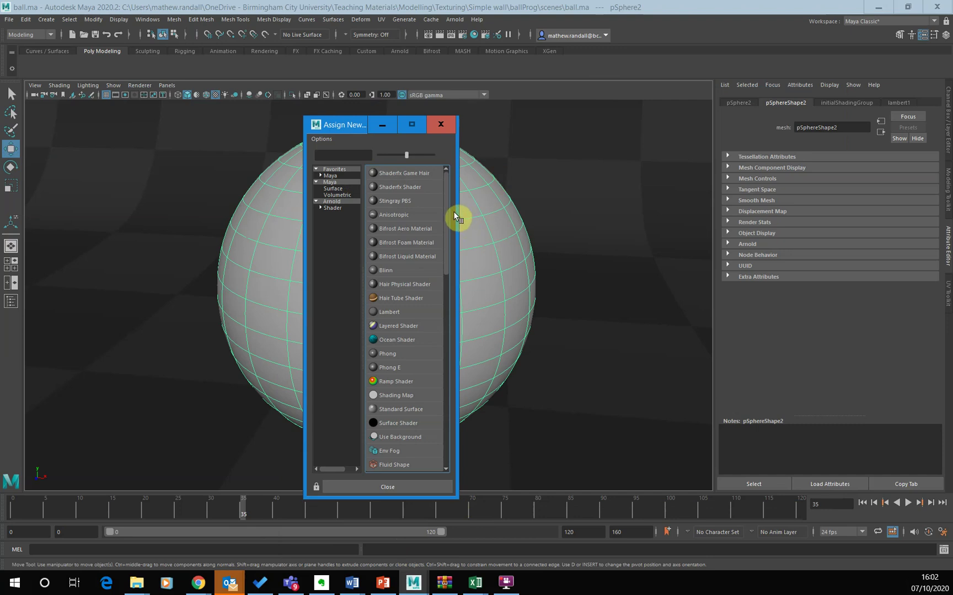
{"action": "left_click", "coordinate": [336, 208]}
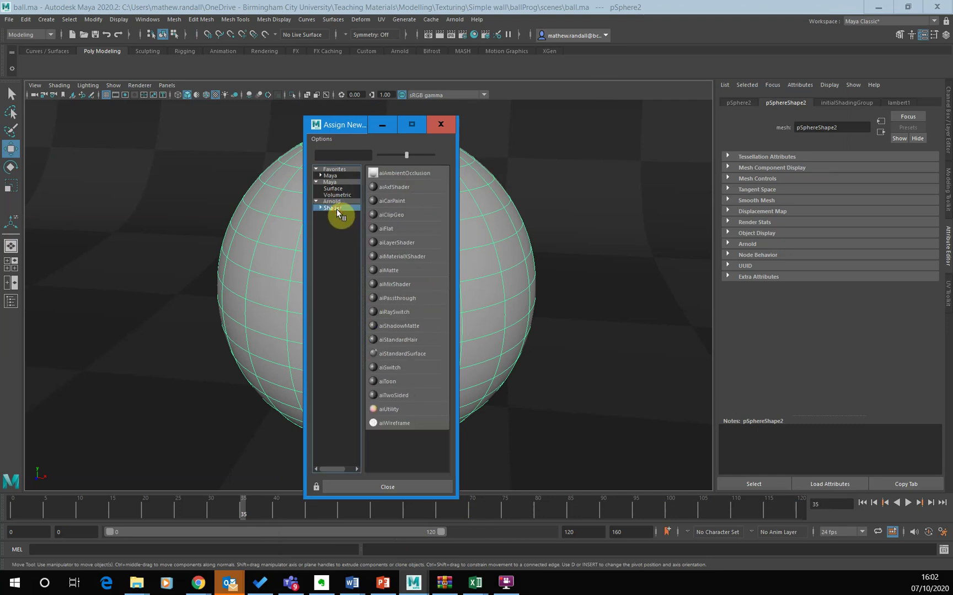
{"action": "left_click", "coordinate": [398, 354]}
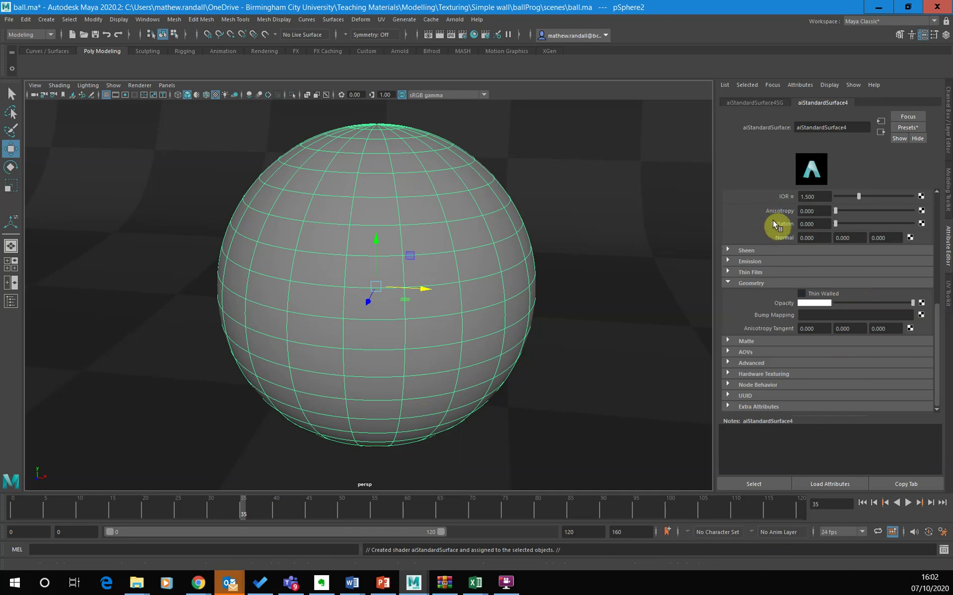
Scroll the Attribute Editor to the top and switch to the sourceimages folder window
{"action": "scroll", "coordinate": [772, 221], "scroll_direction": "up", "scroll_amount": 5}
{"action": "scroll", "coordinate": [772, 222], "scroll_direction": "up", "scroll_amount": 5}
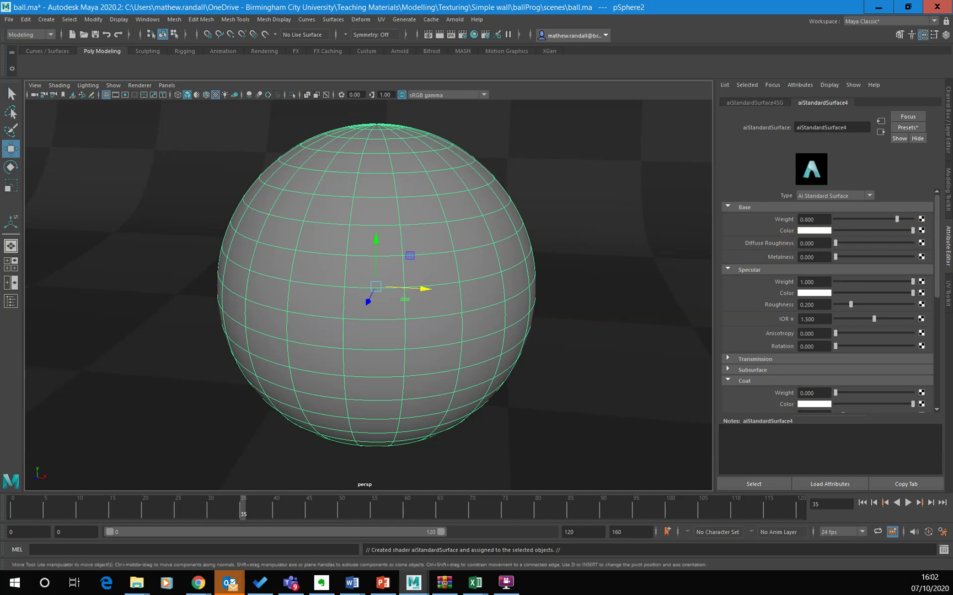
{"action": "key", "text": "alt+Tab"}
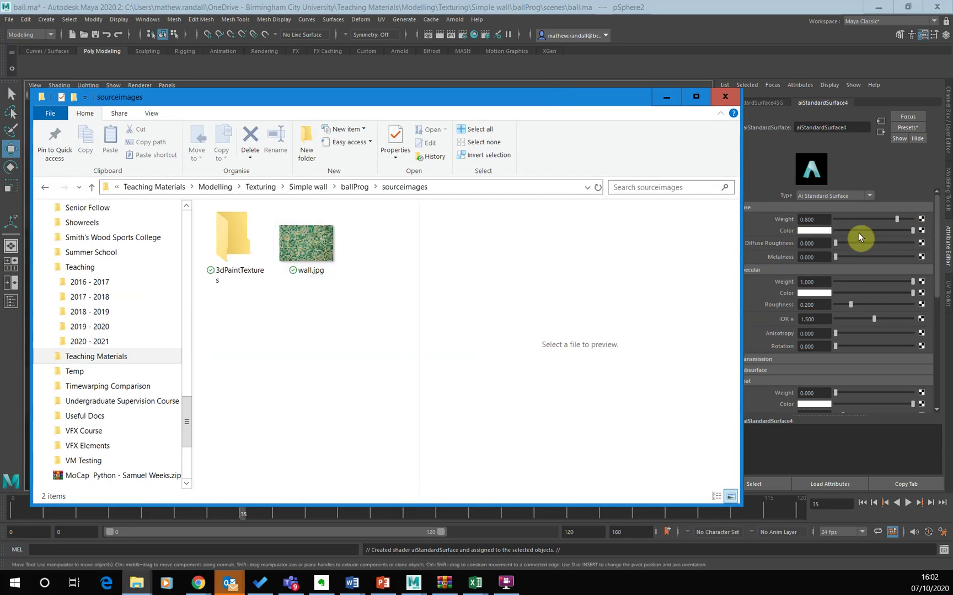
Connect a file texture loading sourceimages\wall.jpg to aiStandardSurface4's Base Color
{"action": "left_click", "coordinate": [677, 38]}
{"action": "left_click", "coordinate": [922, 232]}
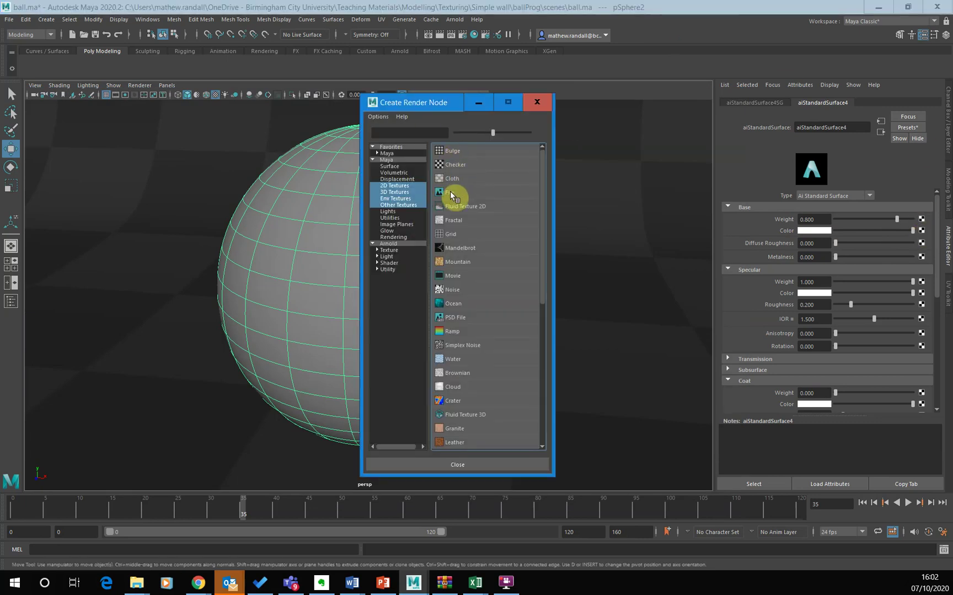
{"action": "left_click", "coordinate": [449, 191]}
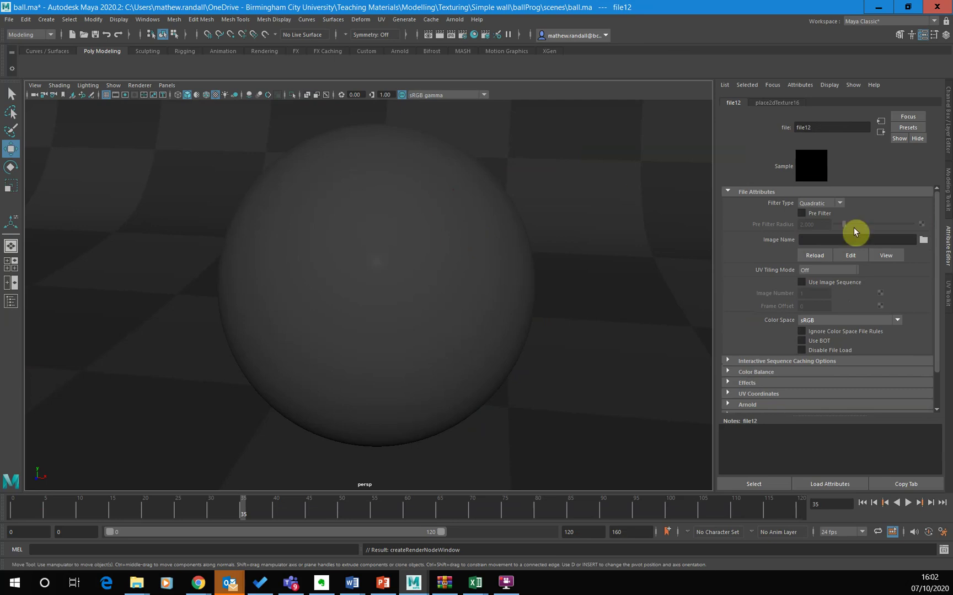
{"action": "left_click", "coordinate": [923, 240]}
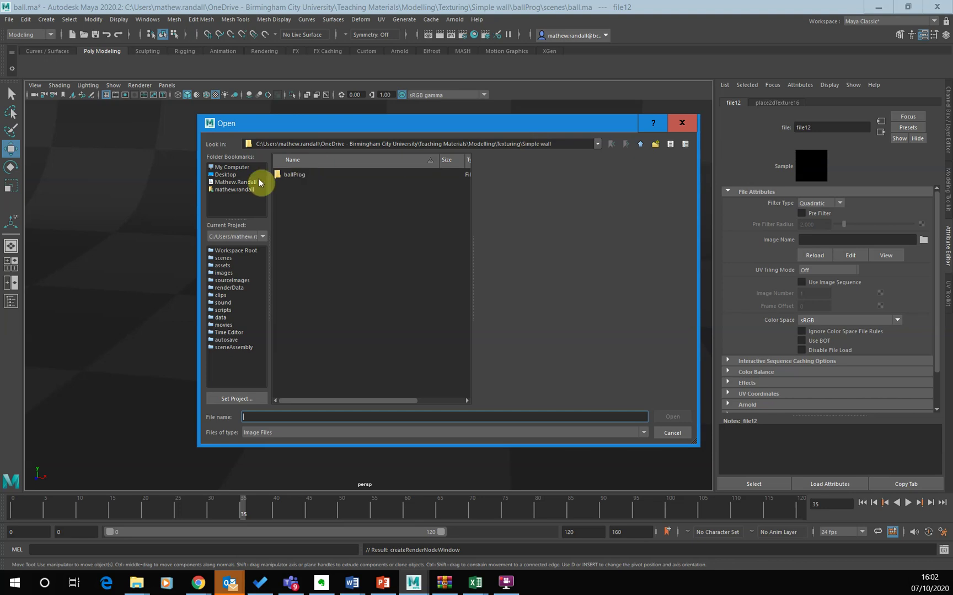
{"action": "left_click", "coordinate": [223, 273]}
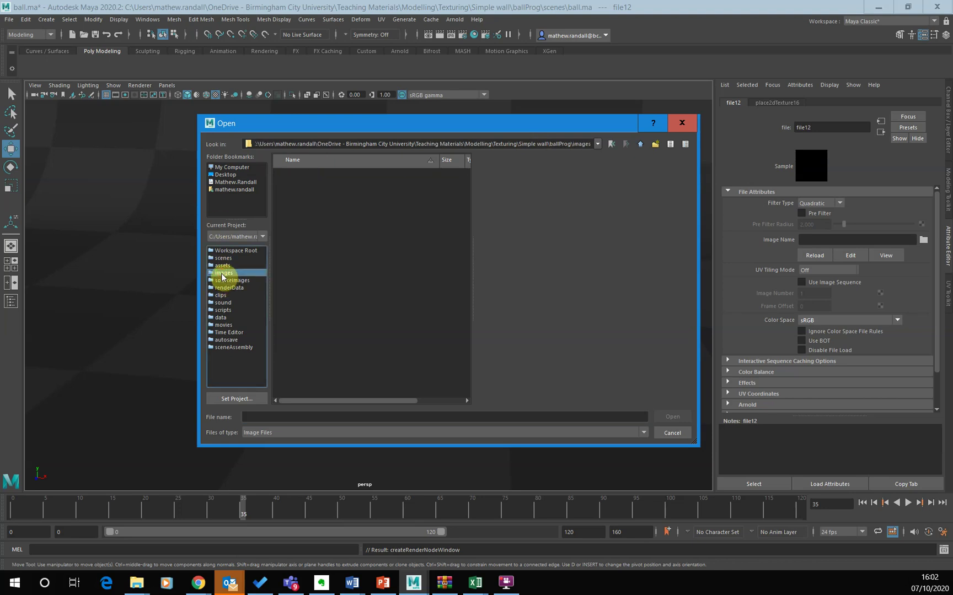
{"action": "left_click", "coordinate": [237, 281]}
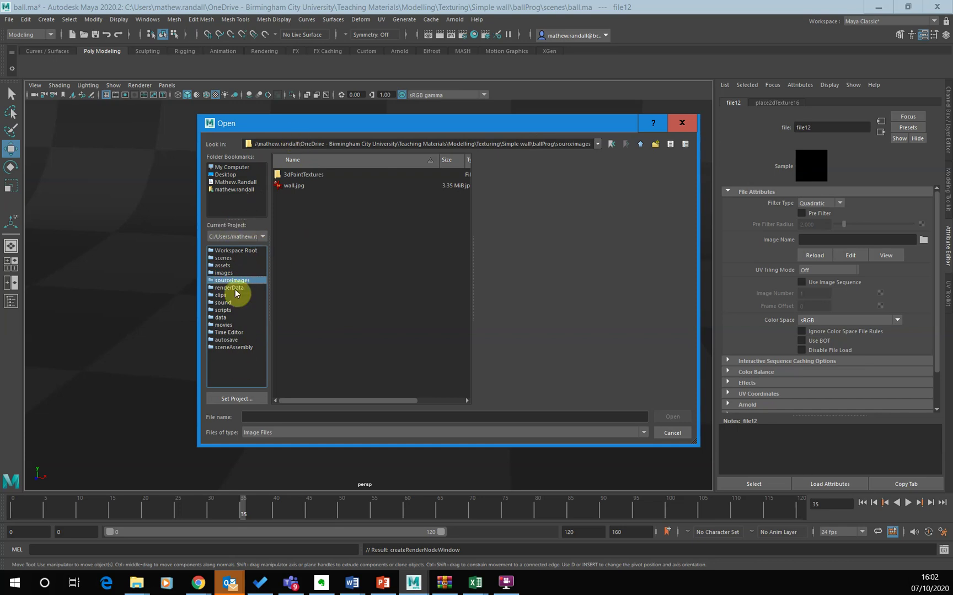
{"action": "left_click", "coordinate": [297, 185]}
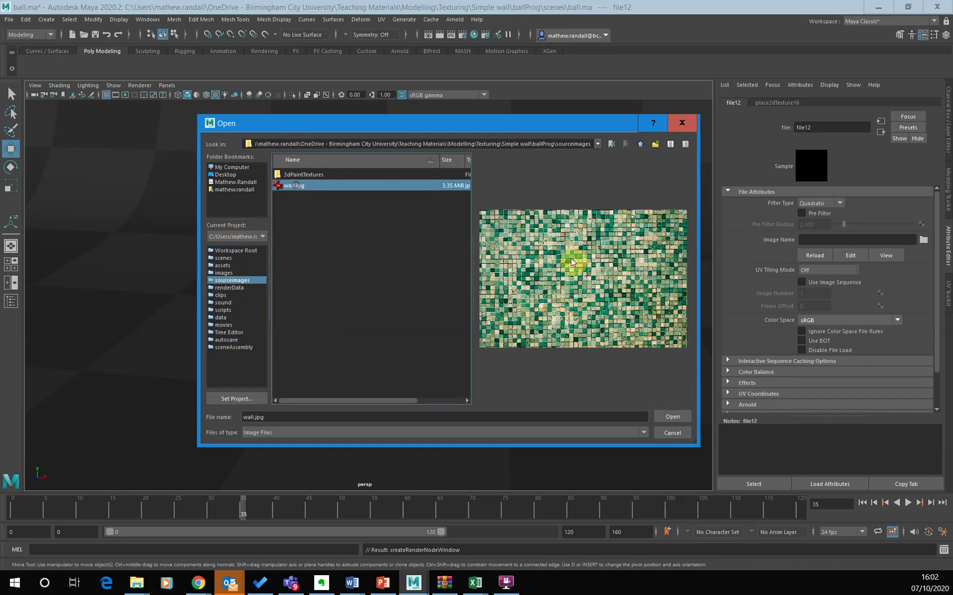
{"action": "left_click", "coordinate": [682, 415]}
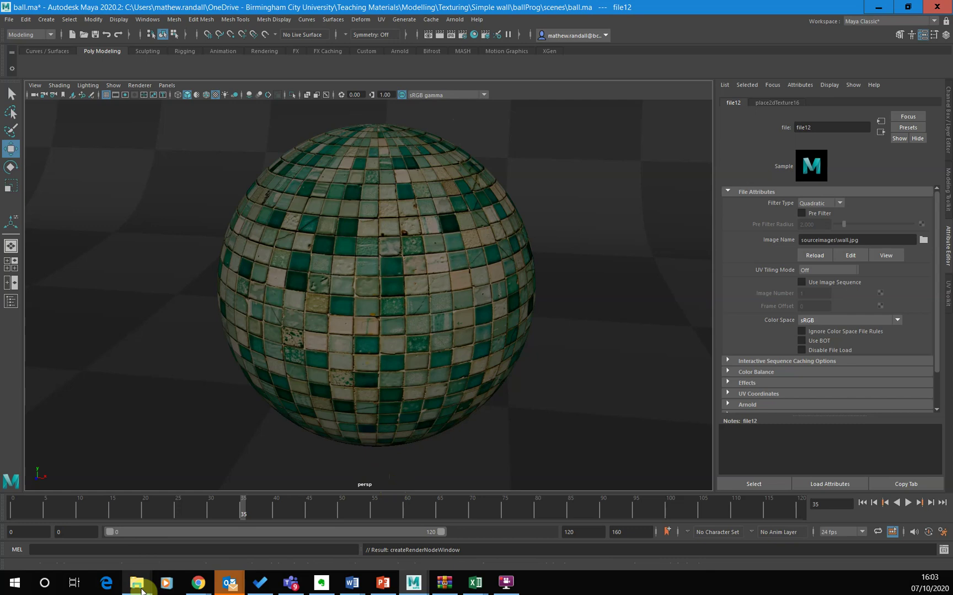
{"action": "mouse_move", "coordinate": [137, 583]}
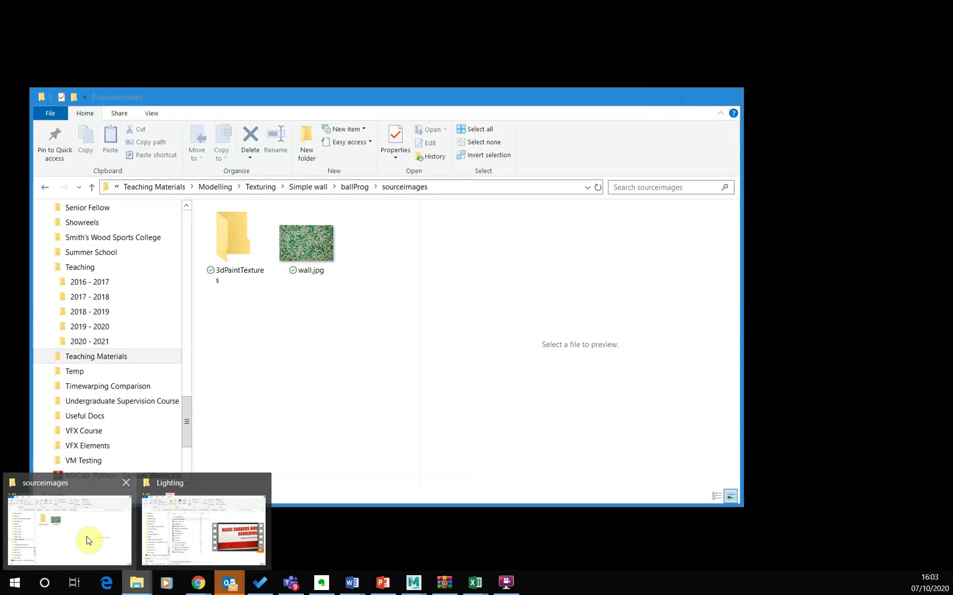
Open wall.jpg from sourceimages in Adobe Photoshop CC 2019
{"action": "left_click", "coordinate": [85, 539]}
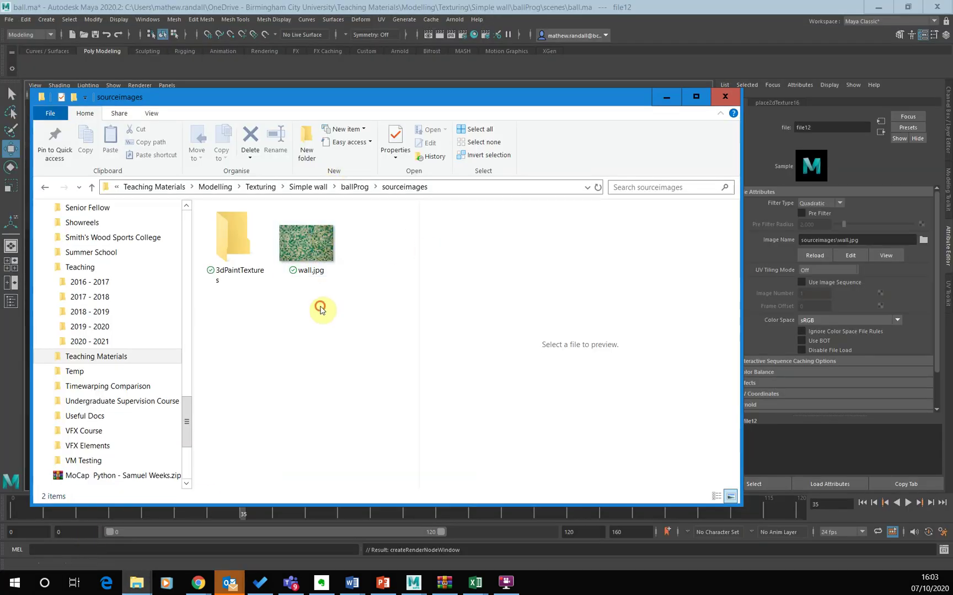
{"action": "left_click", "coordinate": [310, 254]}
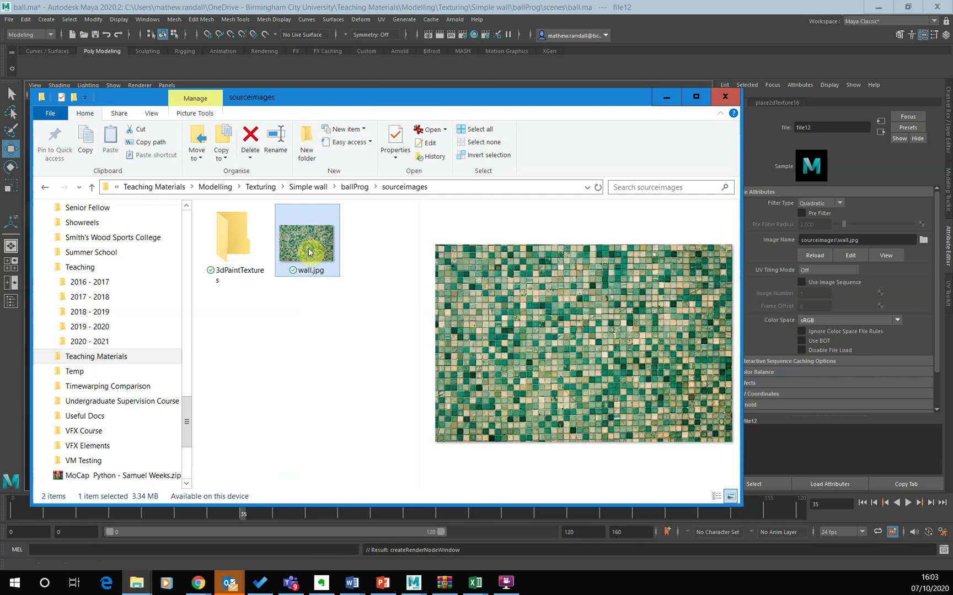
{"action": "right_click", "coordinate": [309, 252]}
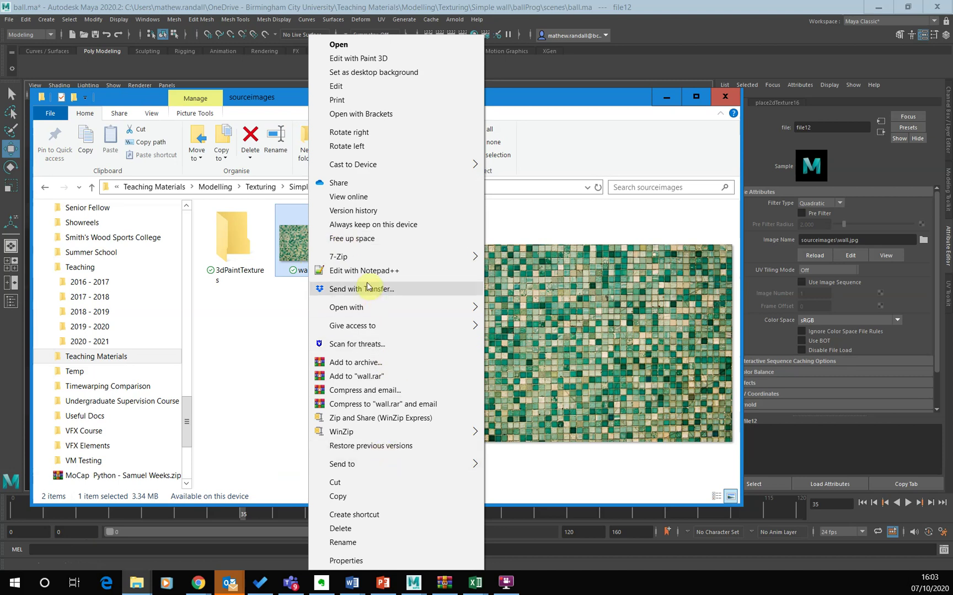
{"action": "mouse_move", "coordinate": [375, 310]}
{"action": "left_click", "coordinate": [570, 329]}
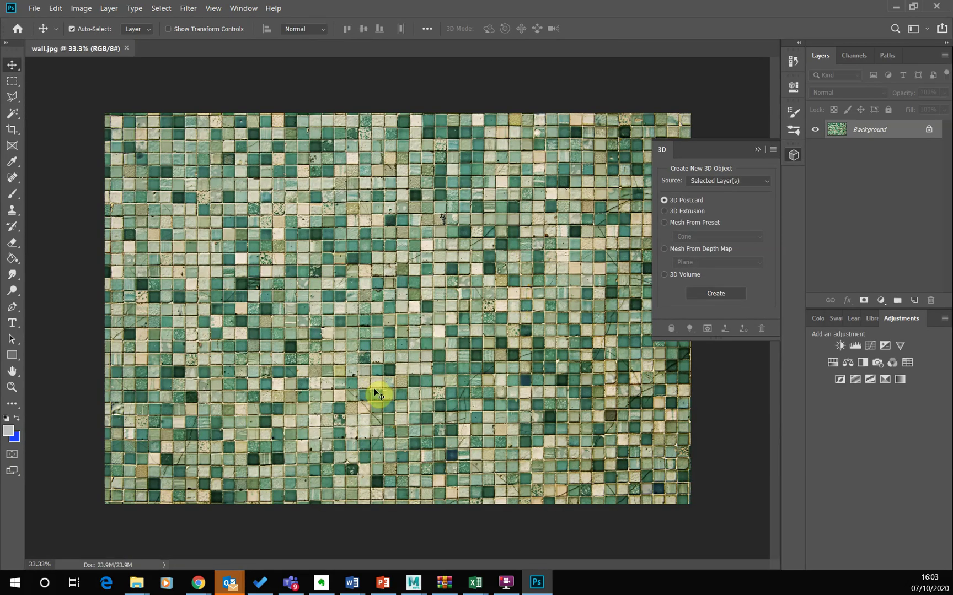
Apply the 3D Generate Normal Map filter to the wall image with default settings
{"action": "left_click", "coordinate": [188, 9]}
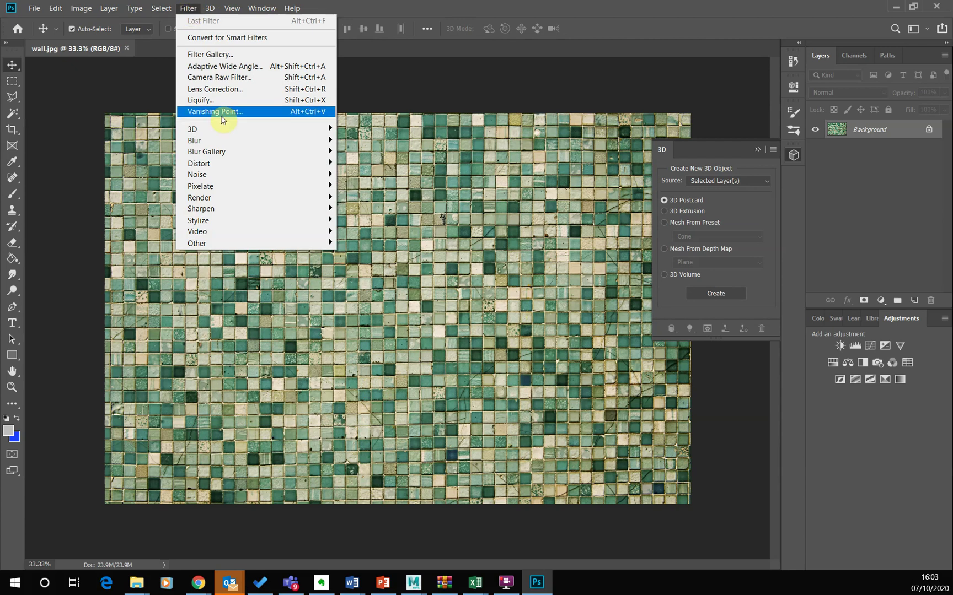
{"action": "mouse_move", "coordinate": [236, 133]}
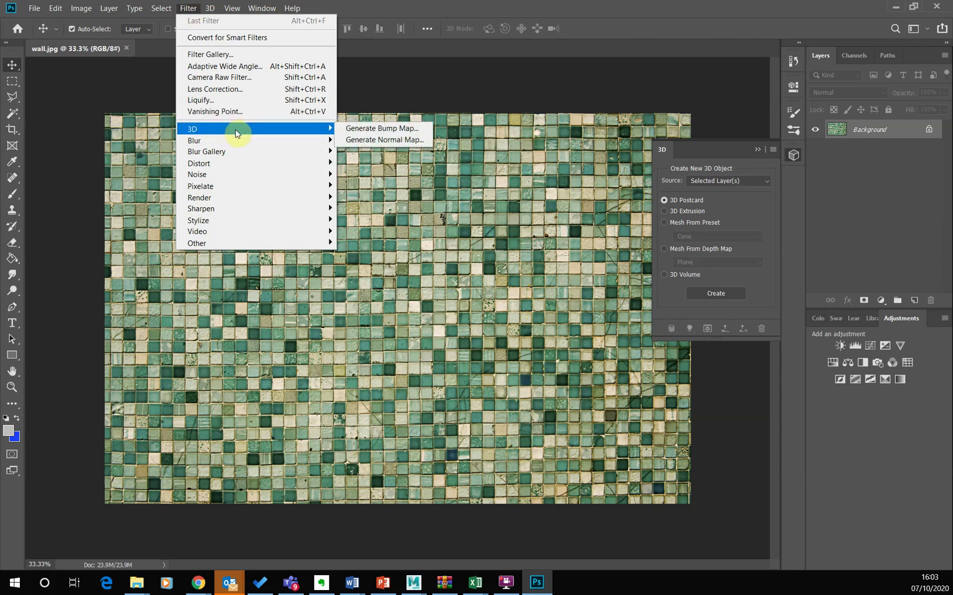
{"action": "left_click", "coordinate": [397, 141]}
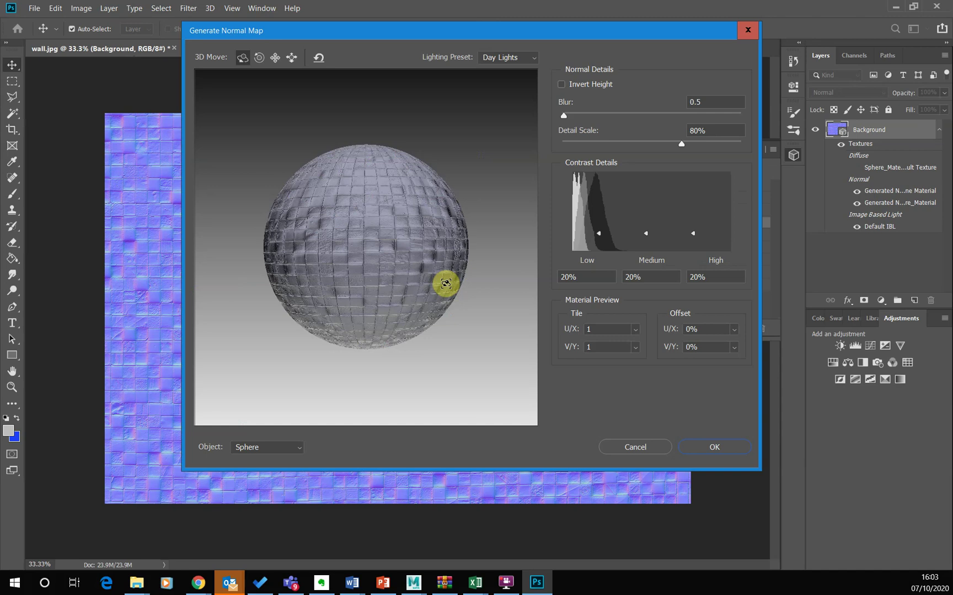
{"action": "left_click", "coordinate": [726, 448]}
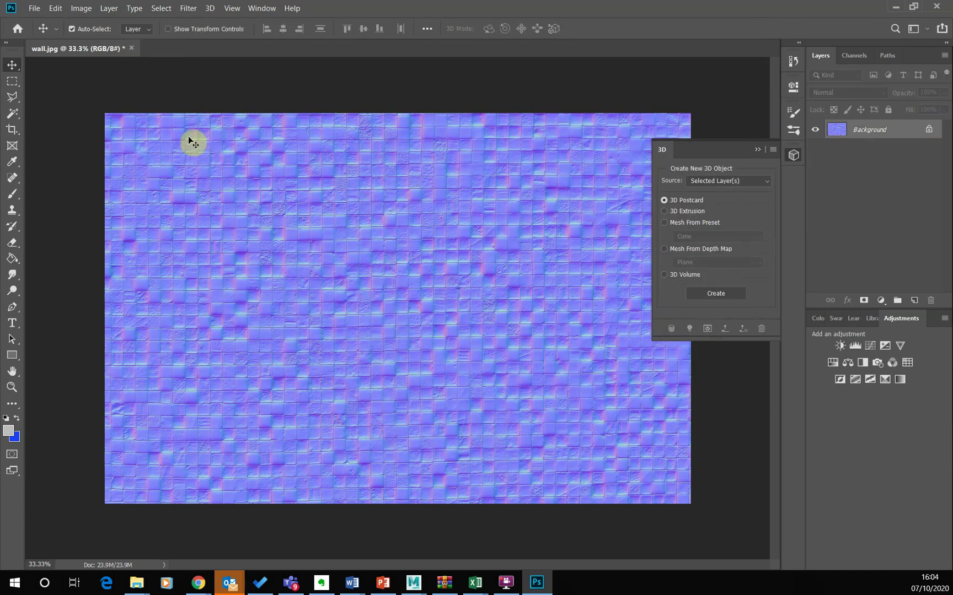
Save the normal map as the TIFF file wall_normal.tif with default TIFF options
{"action": "left_click", "coordinate": [34, 8]}
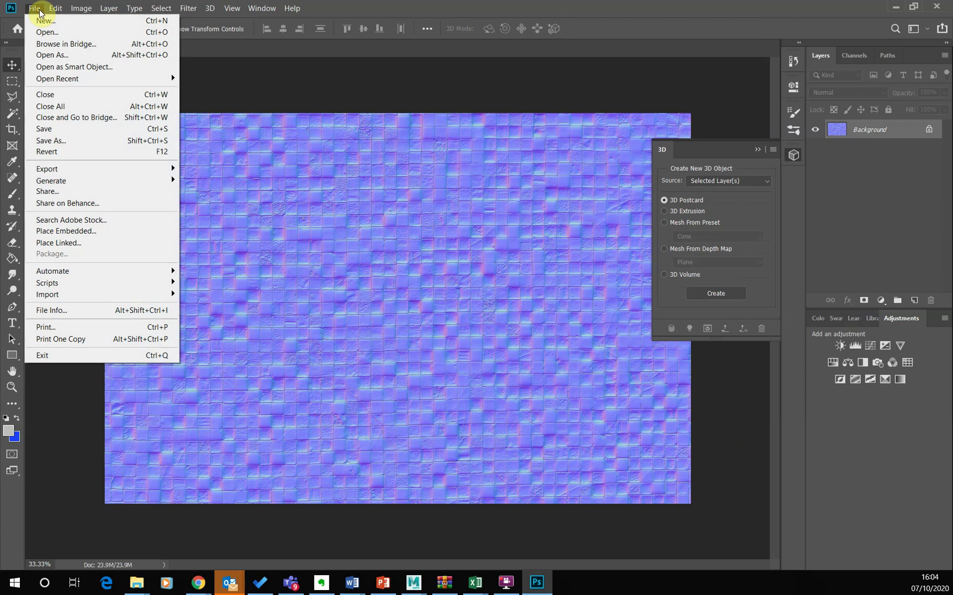
{"action": "left_click", "coordinate": [76, 141]}
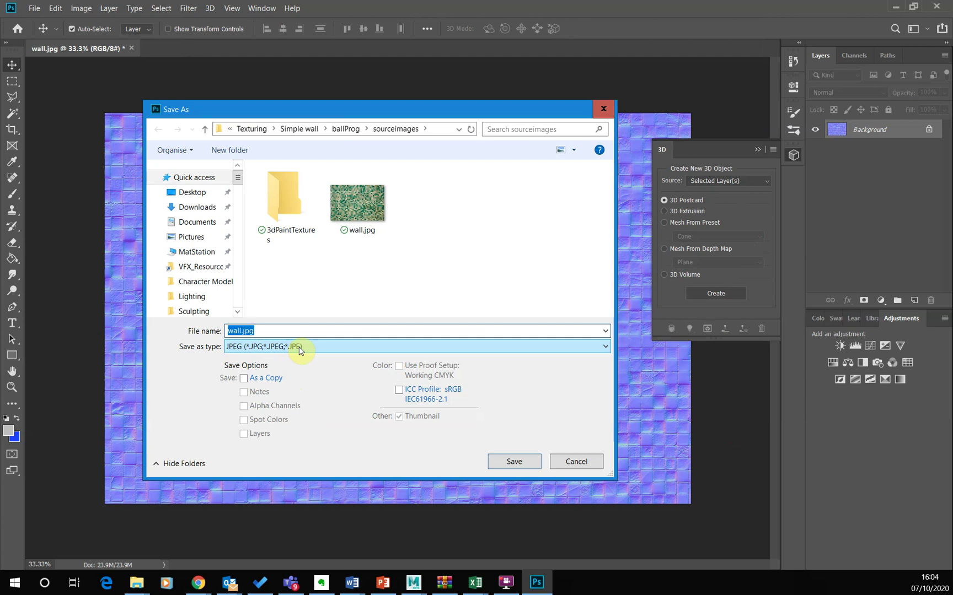
{"action": "left_click", "coordinate": [299, 347]}
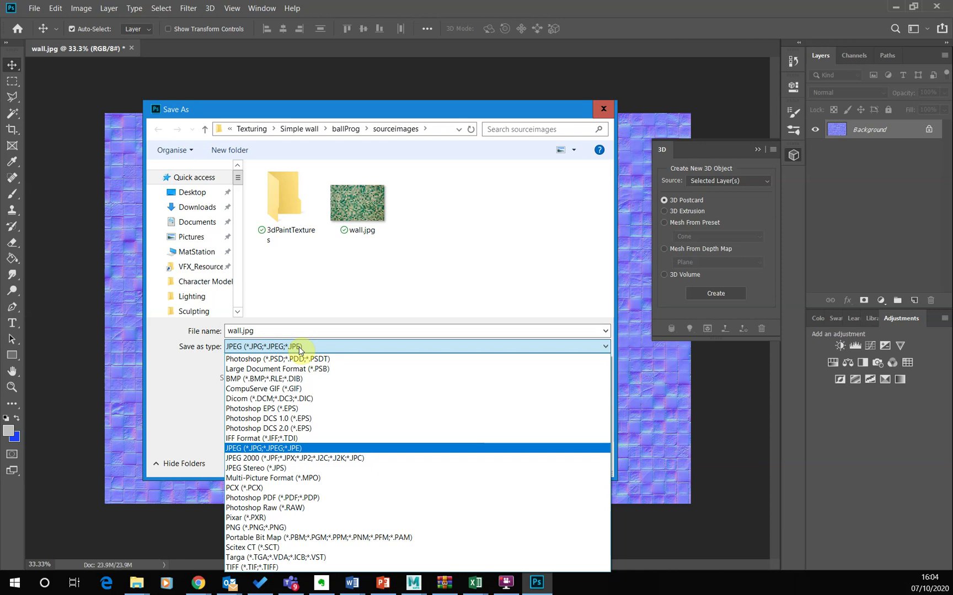
{"action": "left_click", "coordinate": [265, 568]}
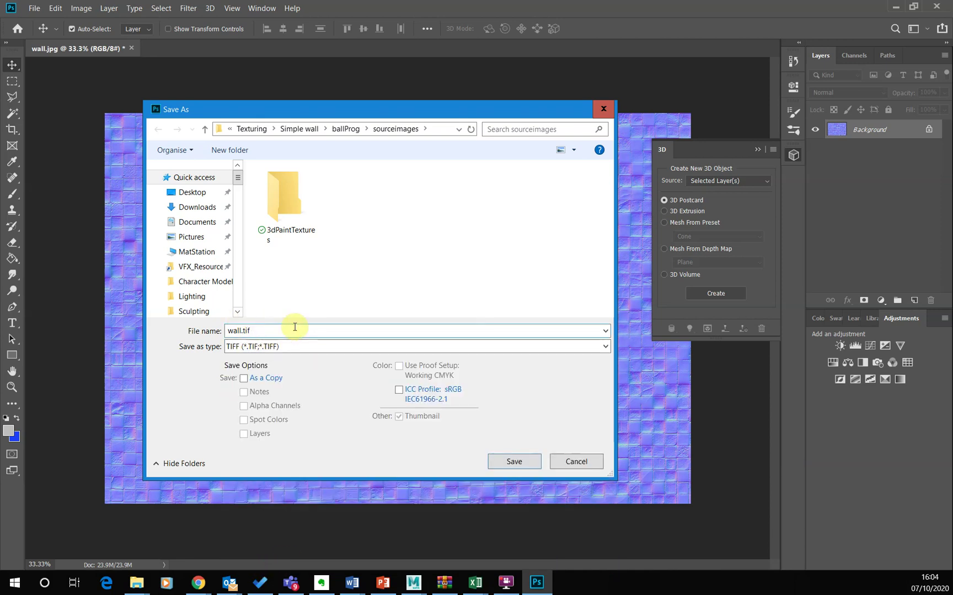
{"action": "double_click", "coordinate": [240, 330]}
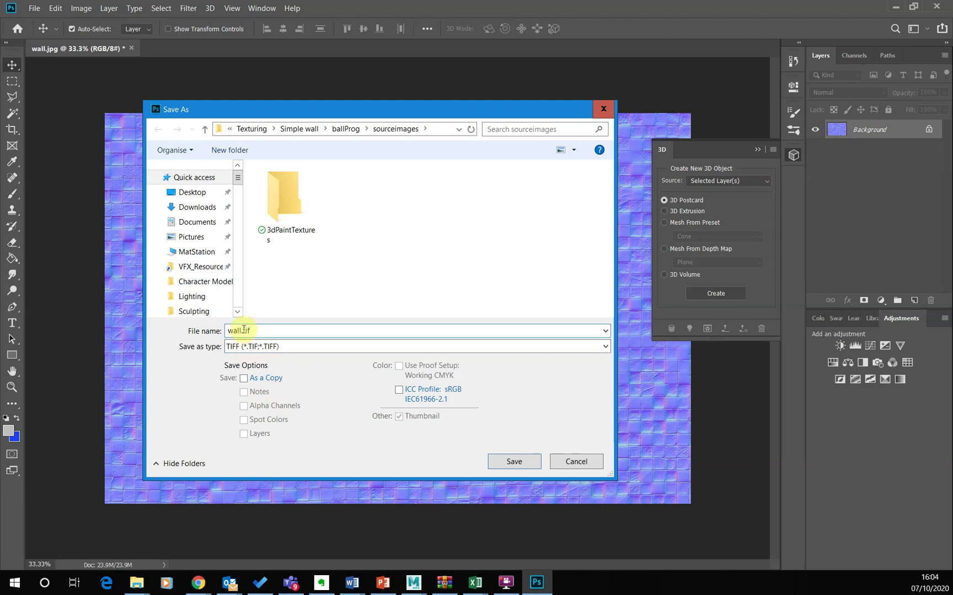
{"action": "left_click", "coordinate": [243, 330]}
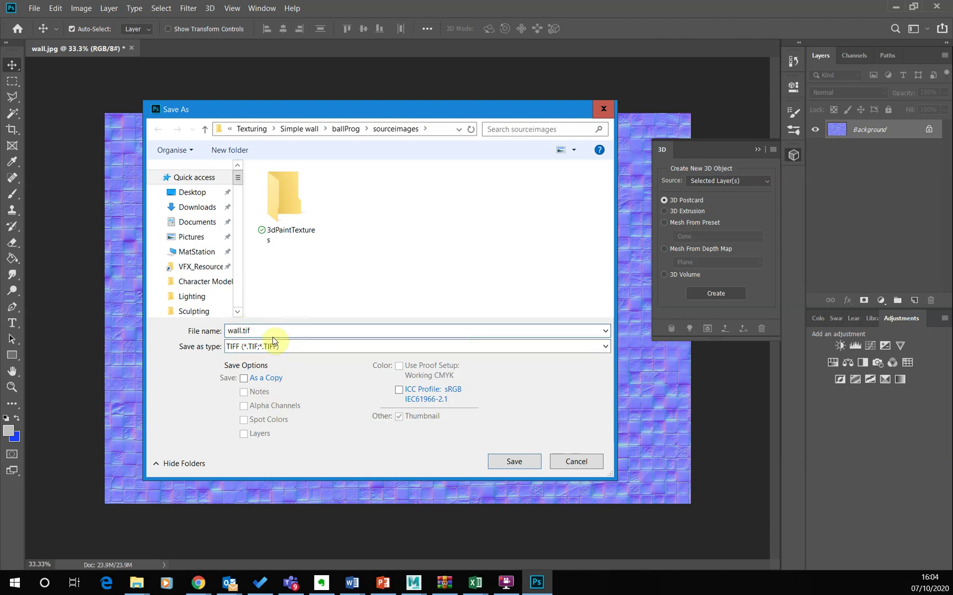
{"action": "type", "text": "_normal"}
{"action": "left_click", "coordinate": [515, 462]}
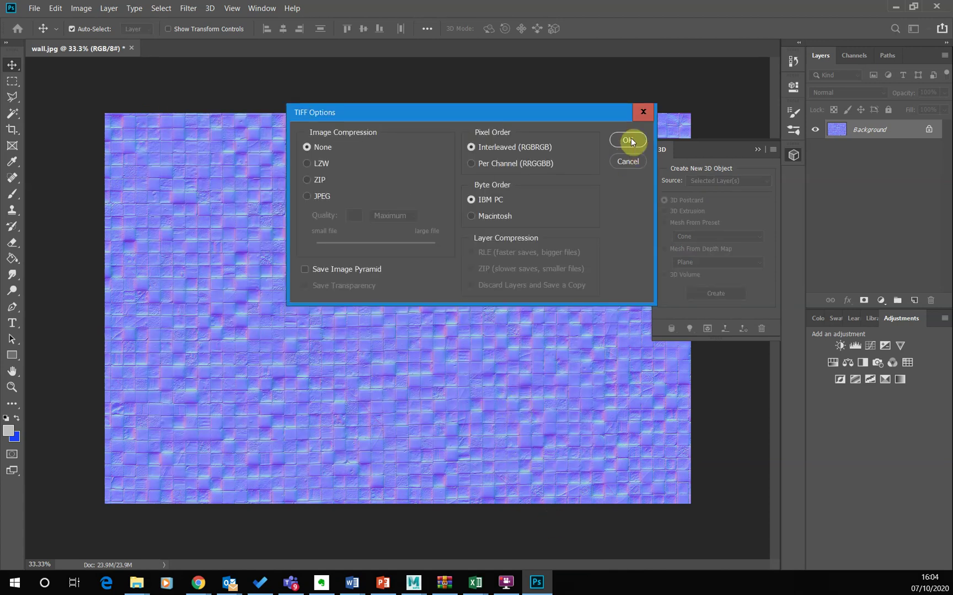
{"action": "left_click", "coordinate": [629, 140]}
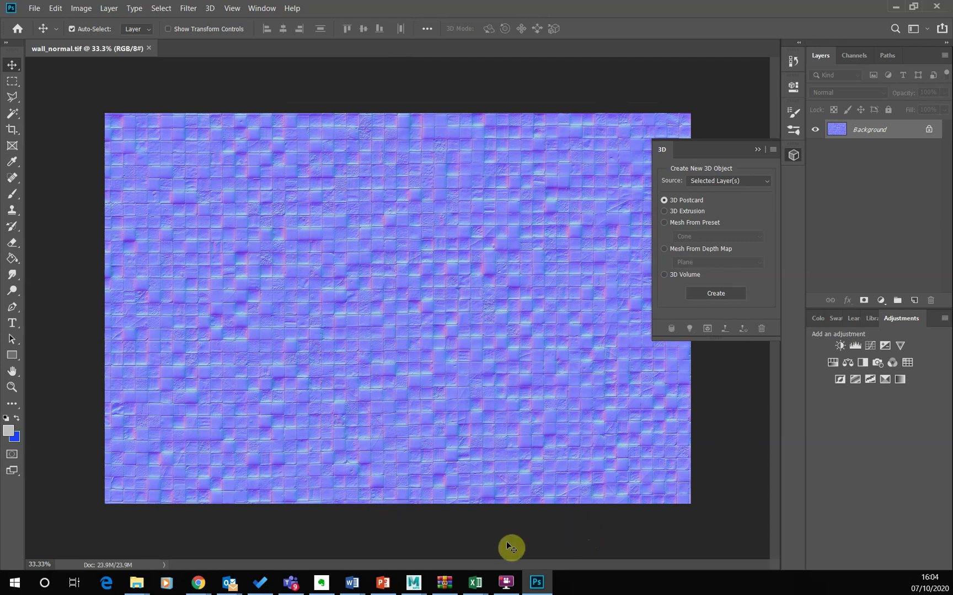
Break the wall.jpg texture connection on the sphere material's Base Color
{"action": "mouse_move", "coordinate": [415, 588]}
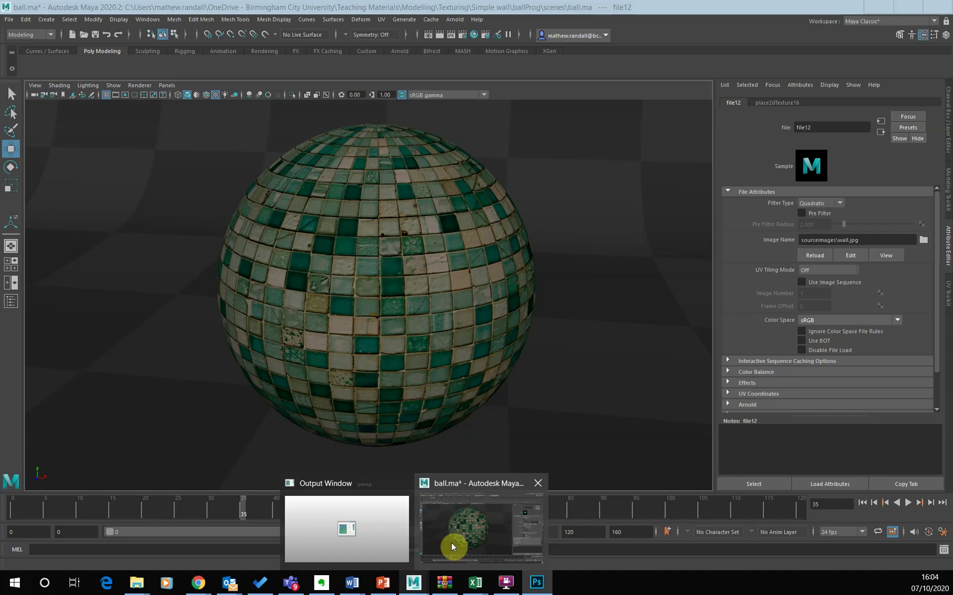
{"action": "left_click", "coordinate": [451, 543]}
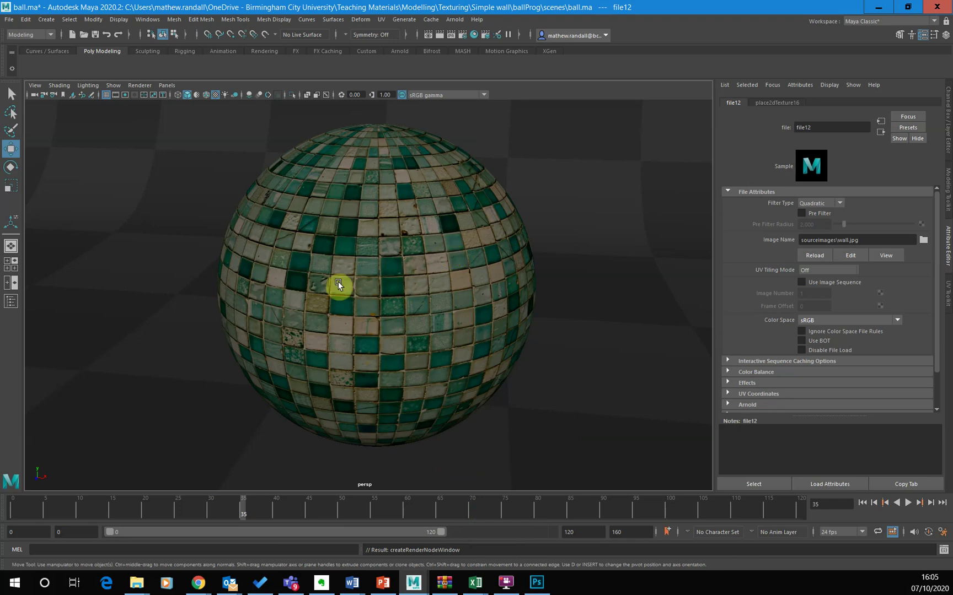
{"action": "right_click", "coordinate": [376, 256]}
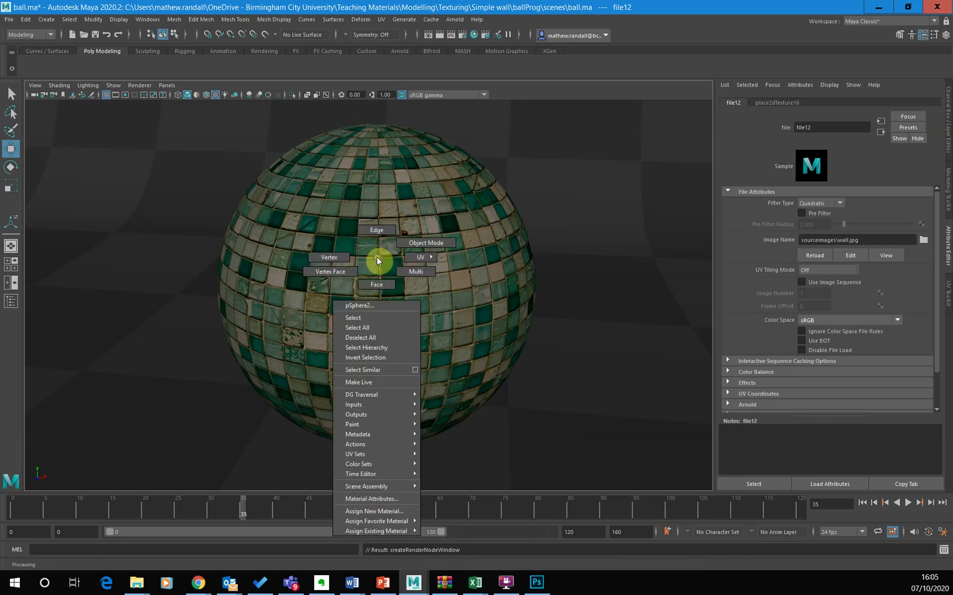
{"action": "left_click", "coordinate": [371, 499]}
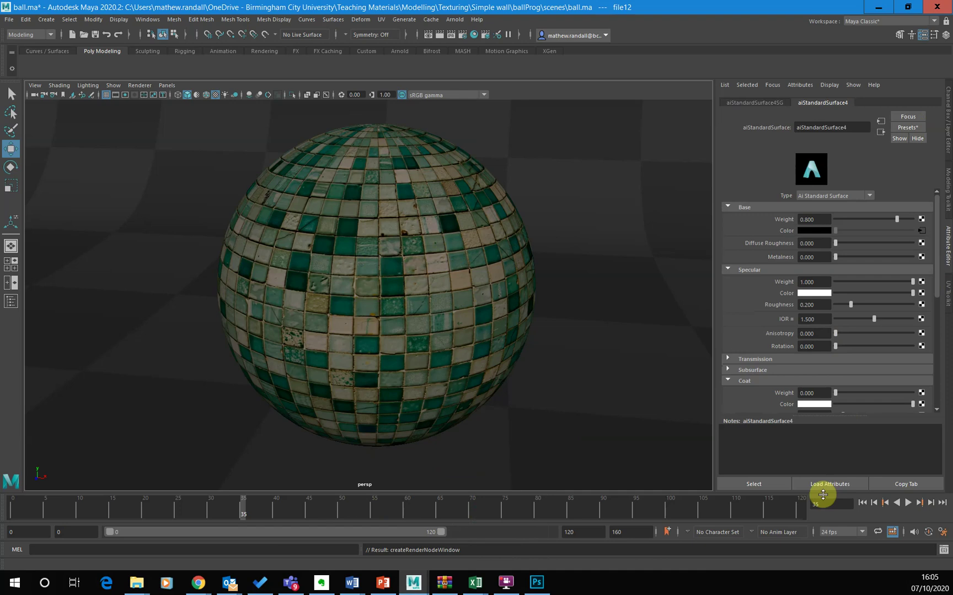
{"action": "left_click", "coordinate": [920, 231]}
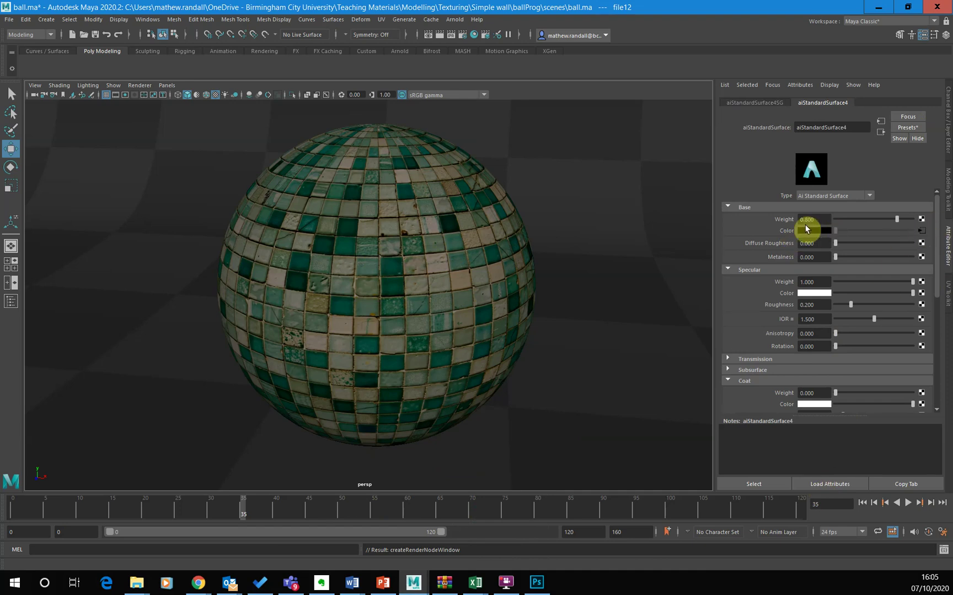
{"action": "right_click", "coordinate": [786, 231]}
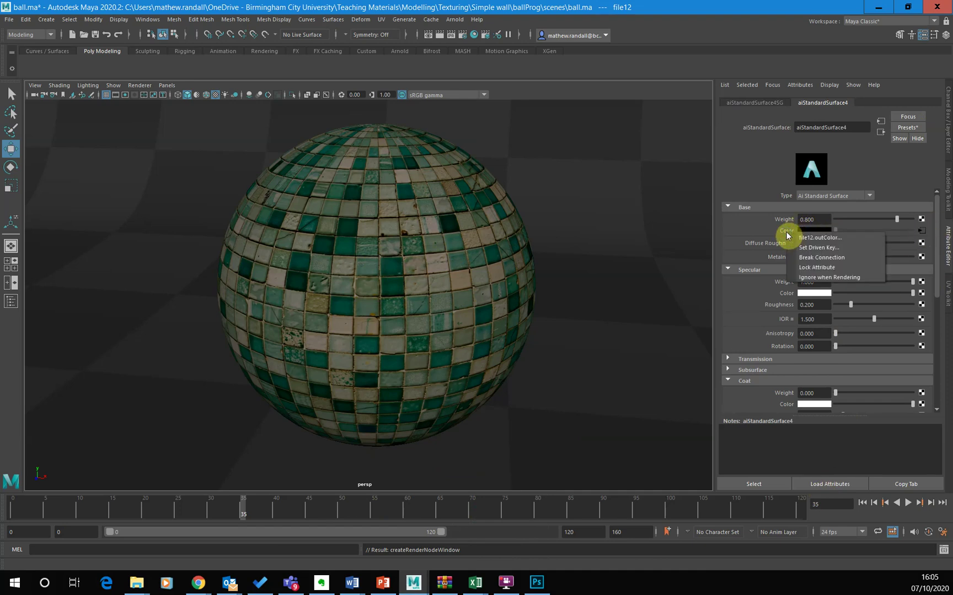
{"action": "left_click", "coordinate": [820, 257]}
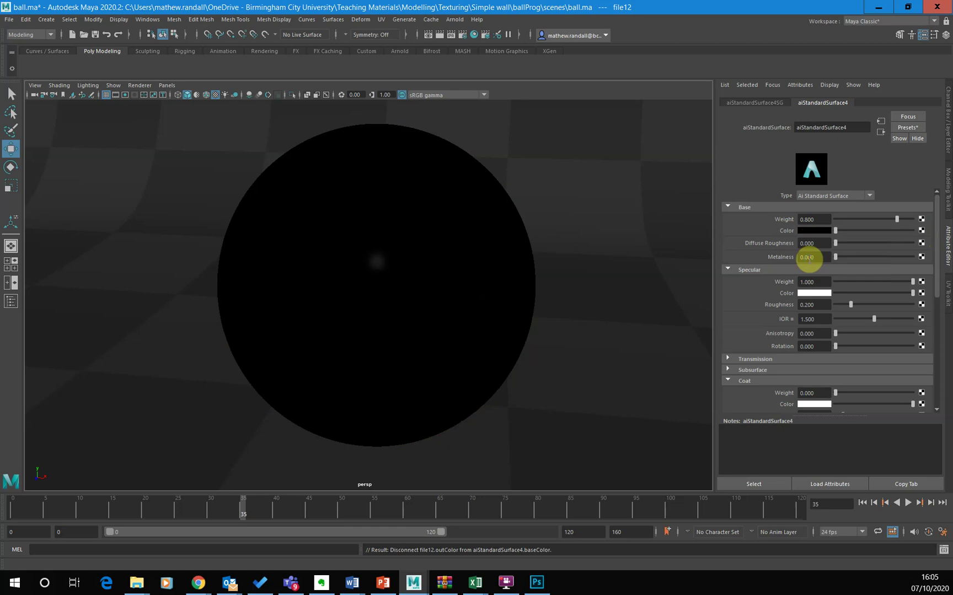
Set the base colour to white and bring the Geometry section into view
{"action": "left_click_drag", "start_coordinate": [834, 234], "coordinate": [946, 230]}
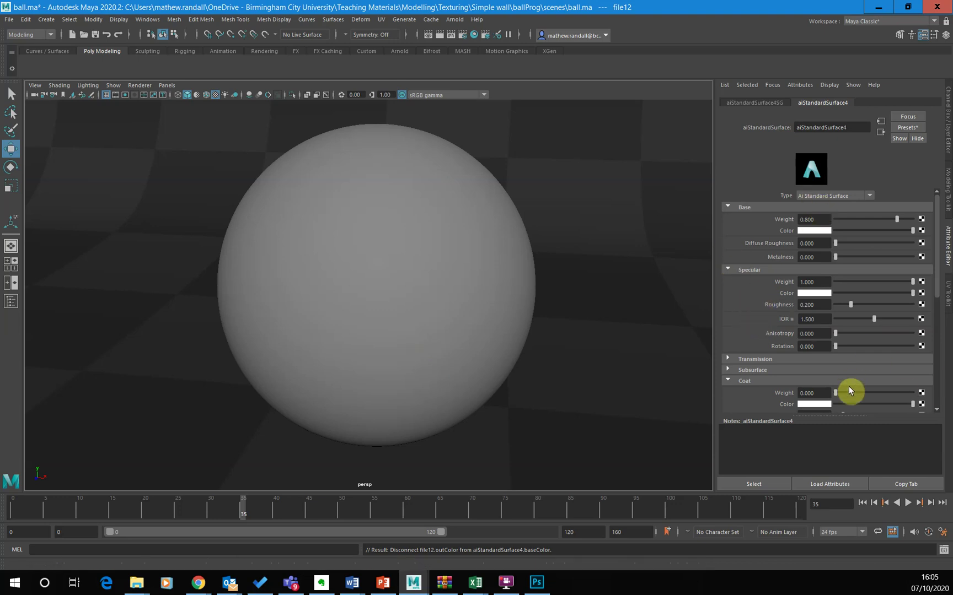
{"action": "scroll", "coordinate": [789, 297], "scroll_direction": "down", "scroll_amount": 2}
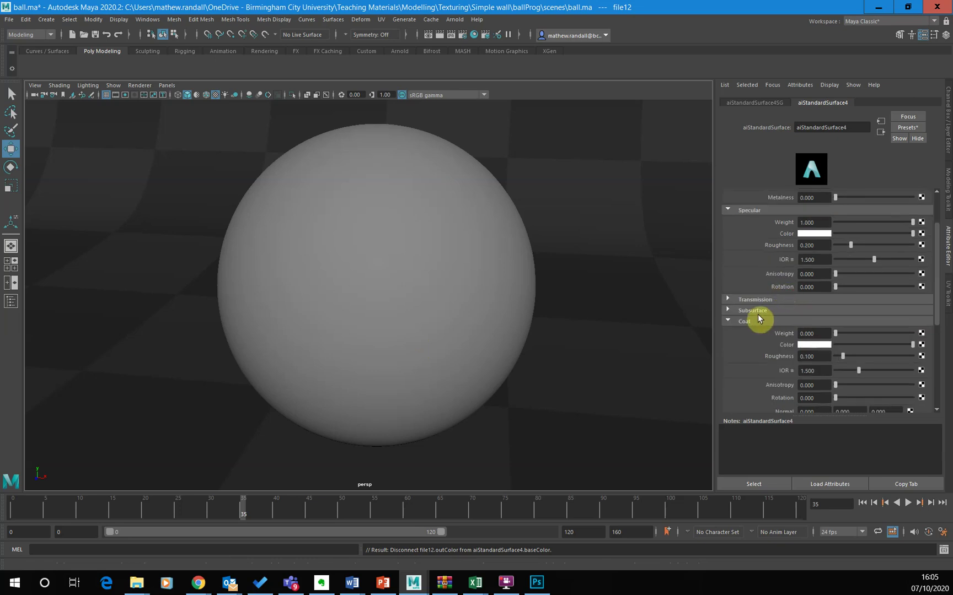
{"action": "left_click", "coordinate": [730, 322]}
{"action": "scroll", "coordinate": [759, 331], "scroll_direction": "down", "scroll_amount": 1}
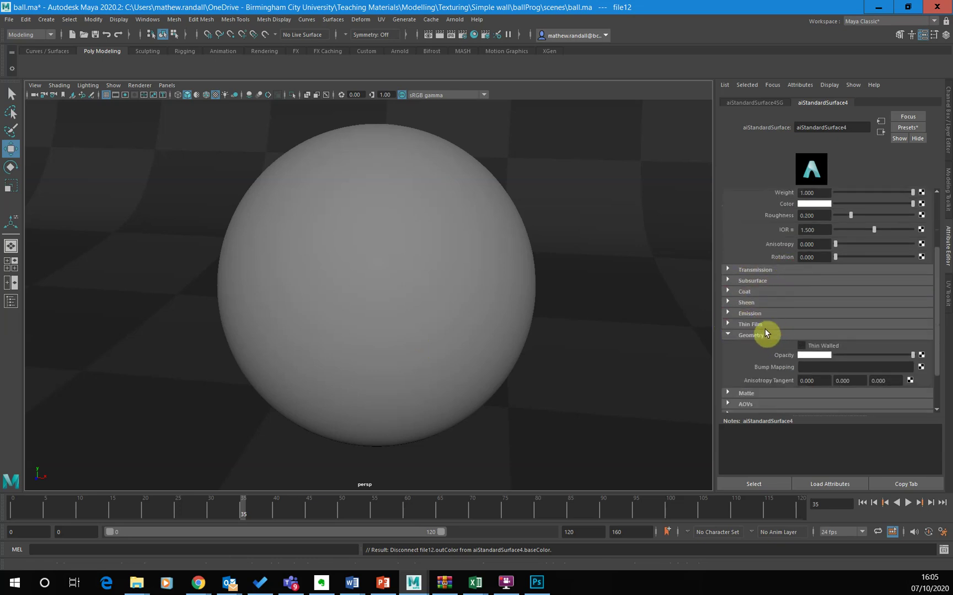
Connect a file texture loading wall_normal.tif to the material's Bump Mapping
{"action": "left_click", "coordinate": [920, 367]}
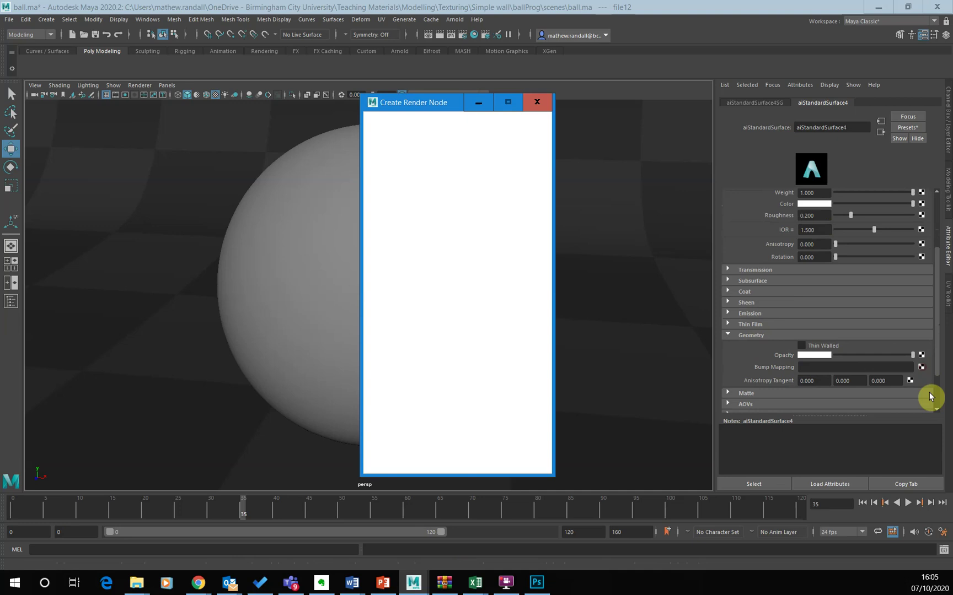
{"action": "left_click", "coordinate": [450, 194]}
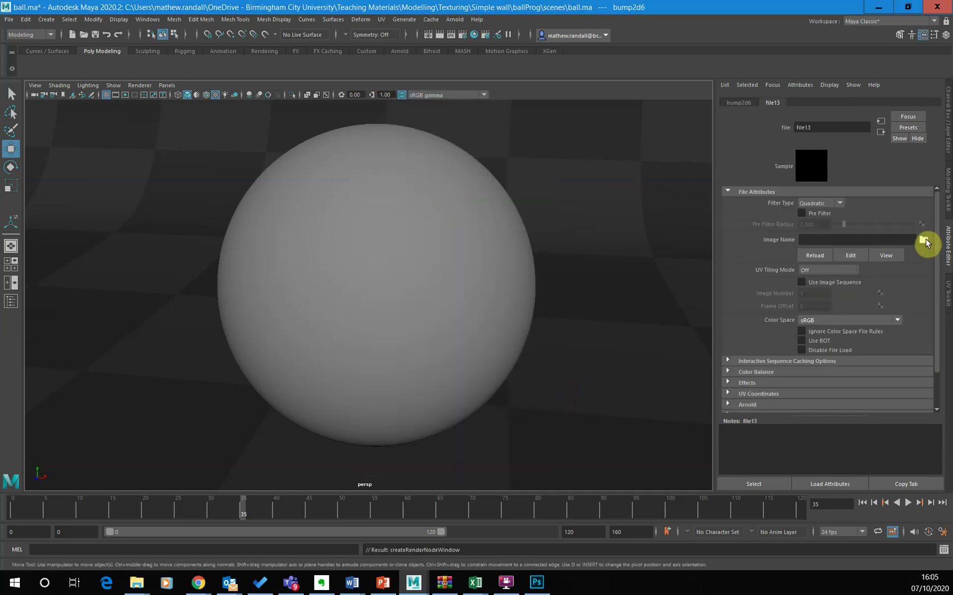
{"action": "left_click", "coordinate": [924, 241]}
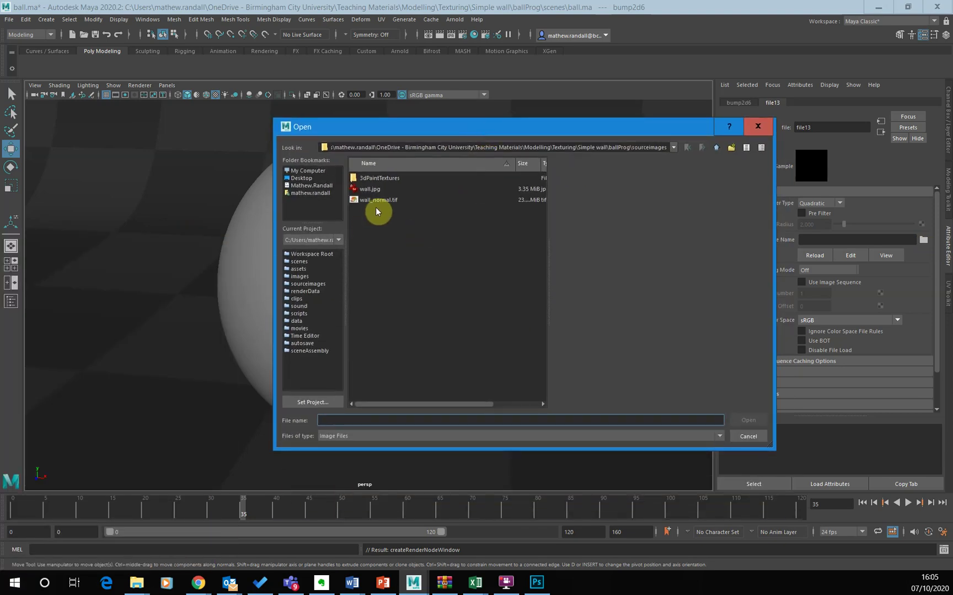
{"action": "left_click", "coordinate": [379, 200]}
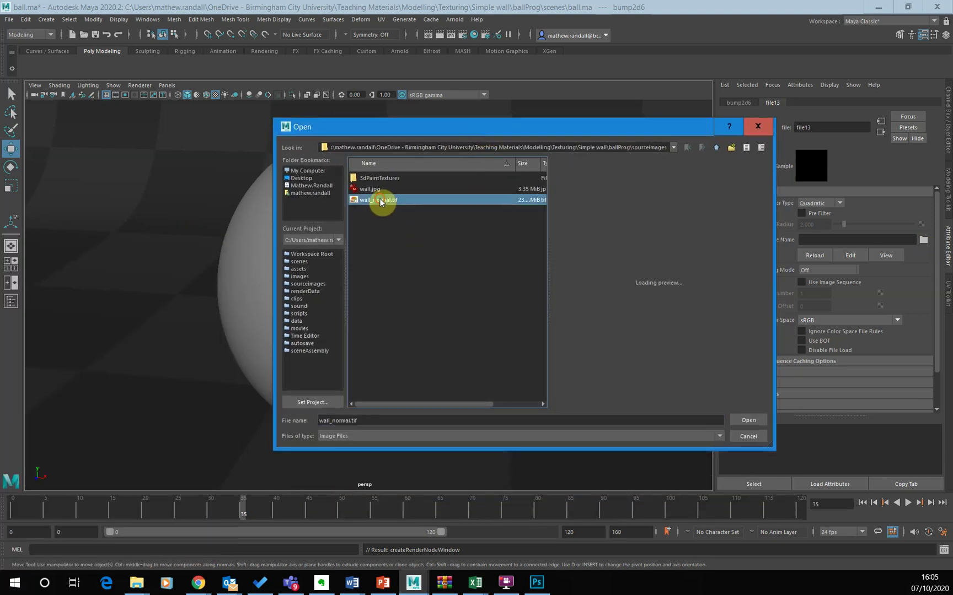
{"action": "left_click", "coordinate": [751, 421]}
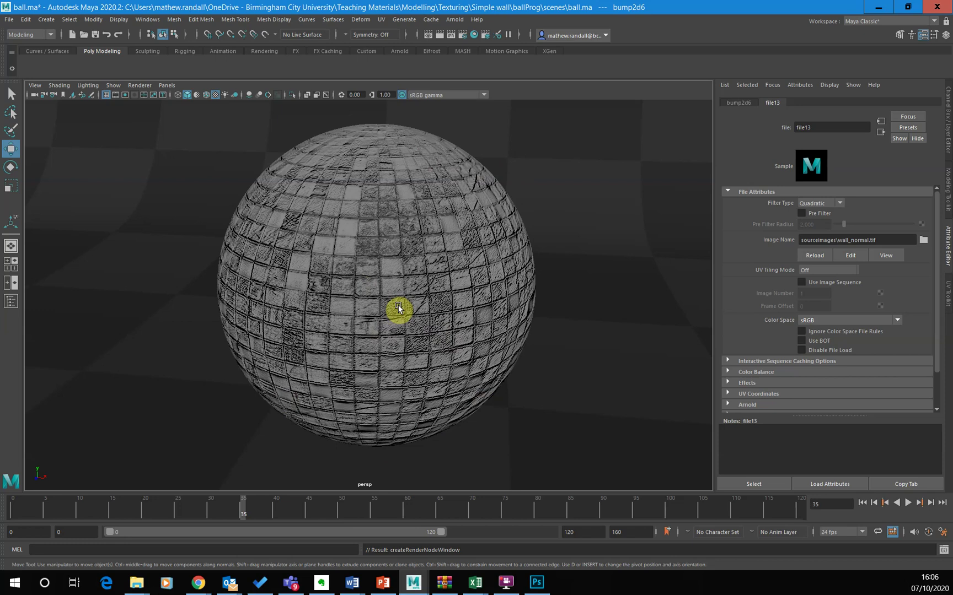
{"action": "left_click", "coordinate": [474, 35]}
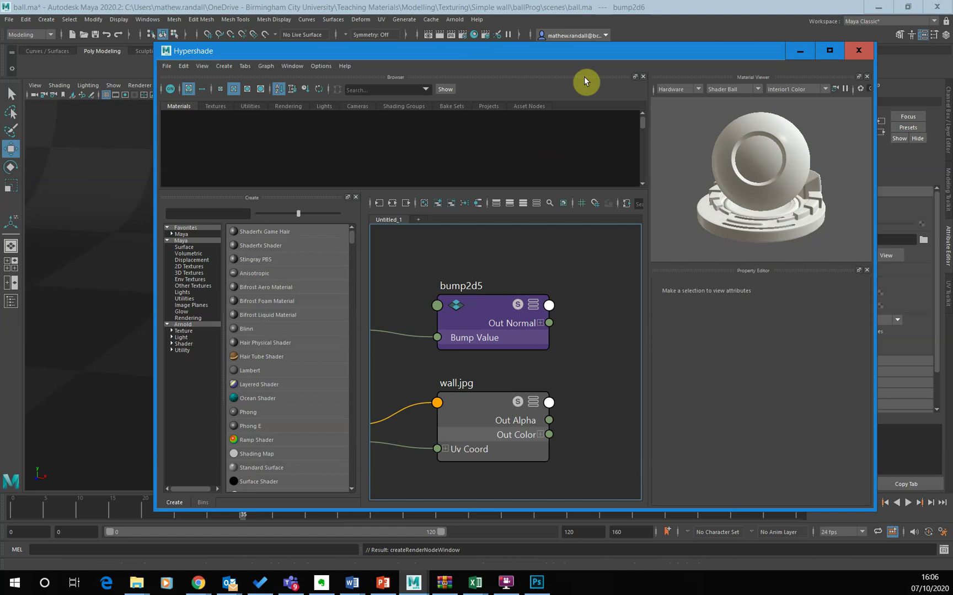
Open the Hypershade and move its window lower and to the left
{"action": "left_click", "coordinate": [628, 55]}
{"action": "left_click_drag", "start_coordinate": [635, 55], "coordinate": [559, 111]}
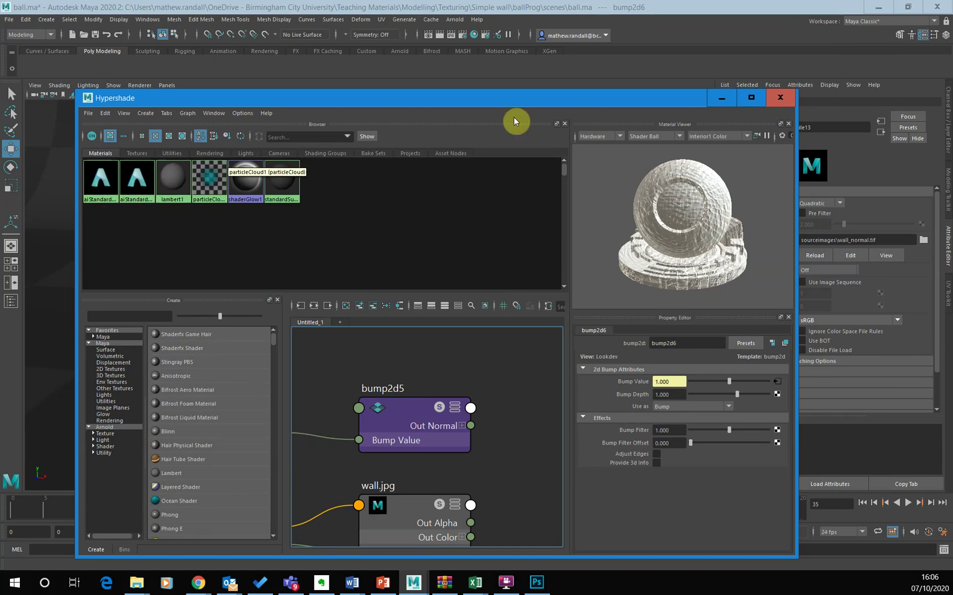
Close the Hypershade and bring up the sphere's material attributes
{"action": "left_click", "coordinate": [785, 97]}
{"action": "right_click", "coordinate": [396, 281]}
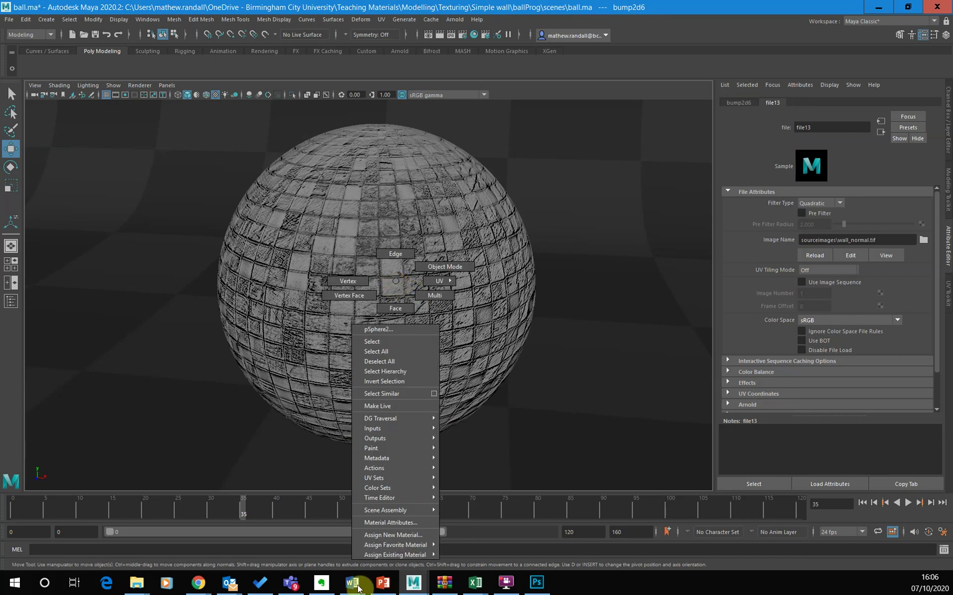
{"action": "left_click", "coordinate": [391, 523]}
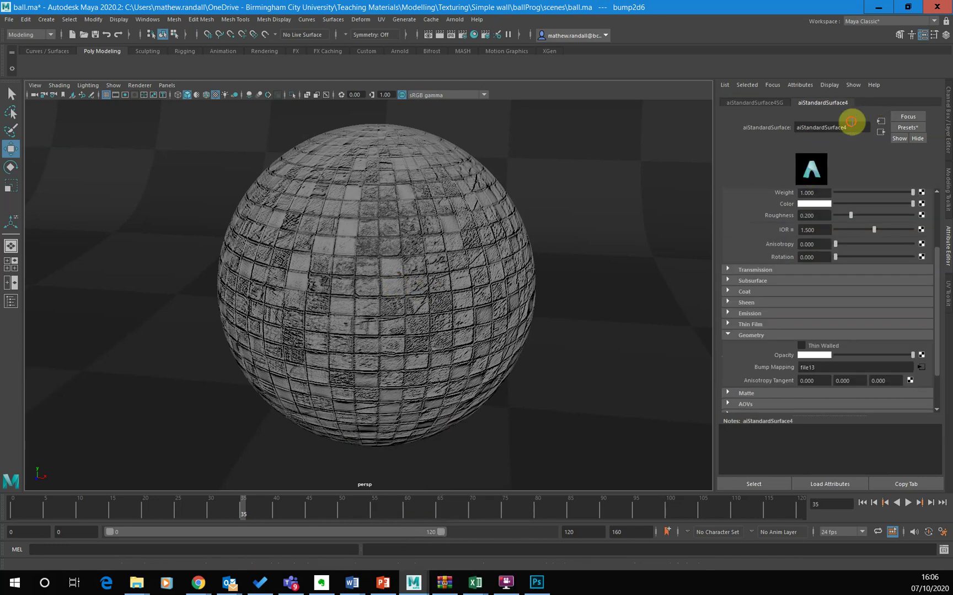
Rename the Arnold material to 'tile' and reopen the Hypershade
{"action": "double_click", "coordinate": [857, 127]}
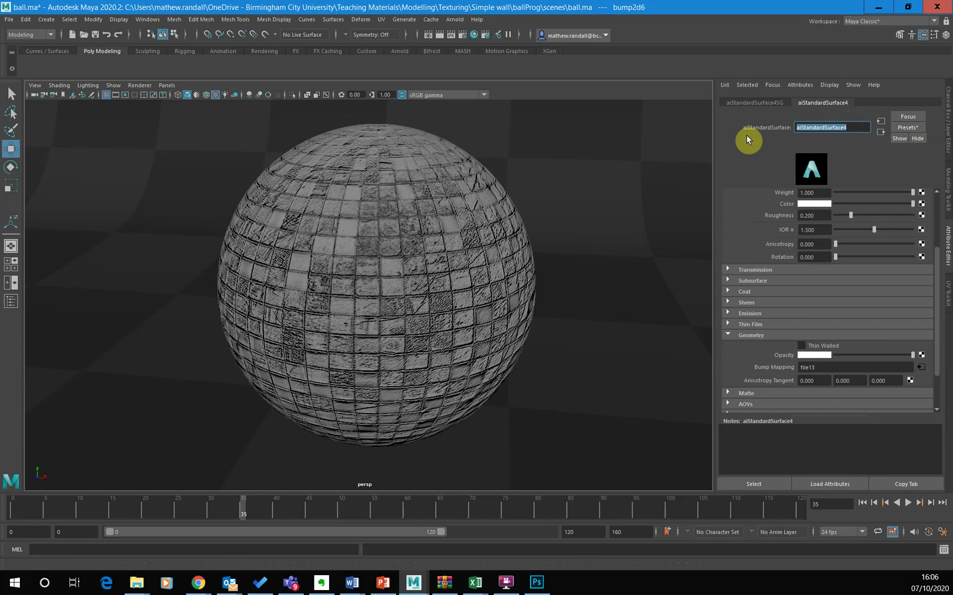
{"action": "type", "text": "tileBall"}
{"action": "key", "text": "BackSpace"}
{"action": "key", "text": "BackSpace"}
{"action": "key", "text": "BackSpace"}
{"action": "key", "text": "BackSpace"}
{"action": "key", "text": "Return"}
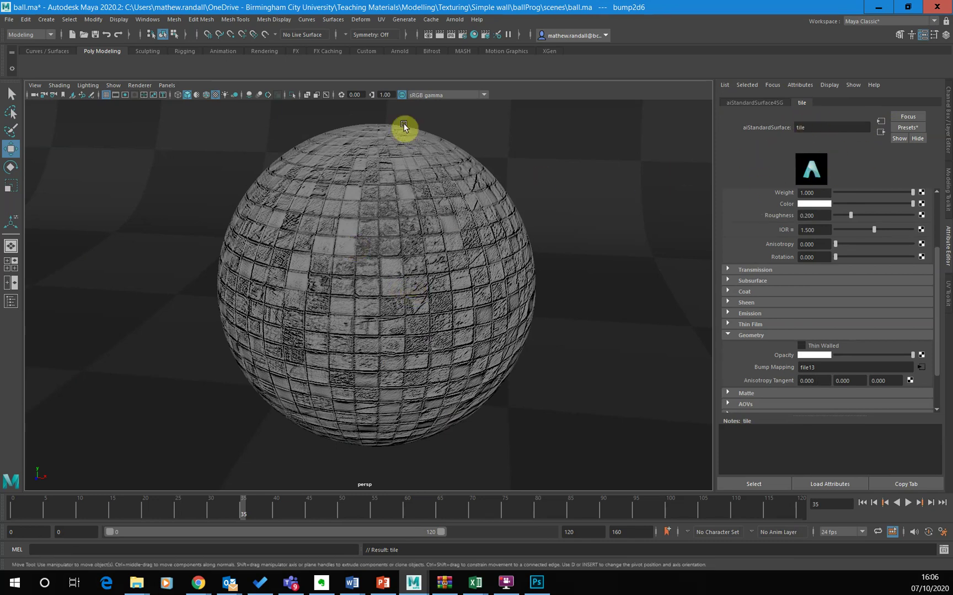
{"action": "left_click", "coordinate": [473, 34]}
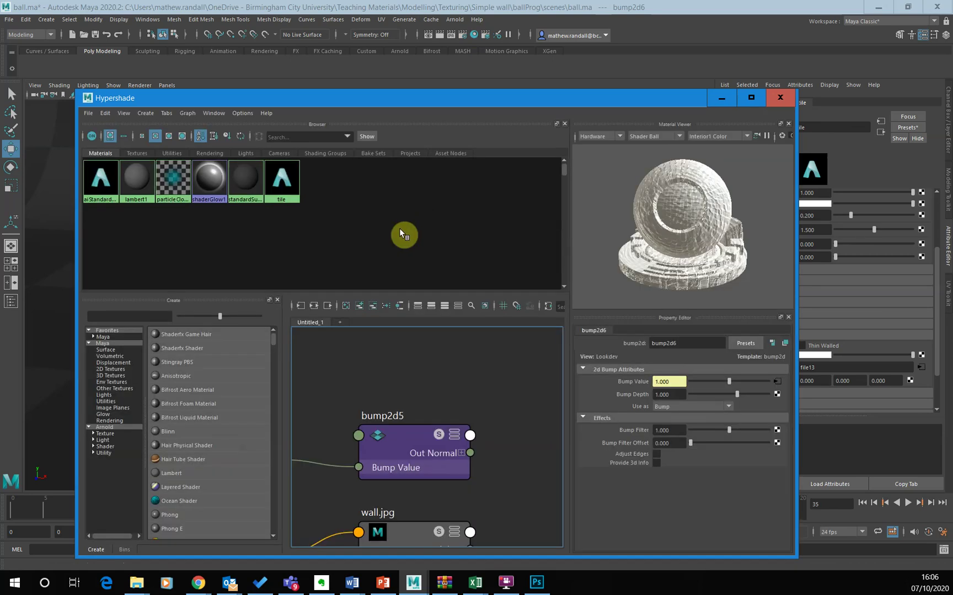
Select the tile material and clear the Hypershade node graph
{"action": "left_click", "coordinate": [285, 185]}
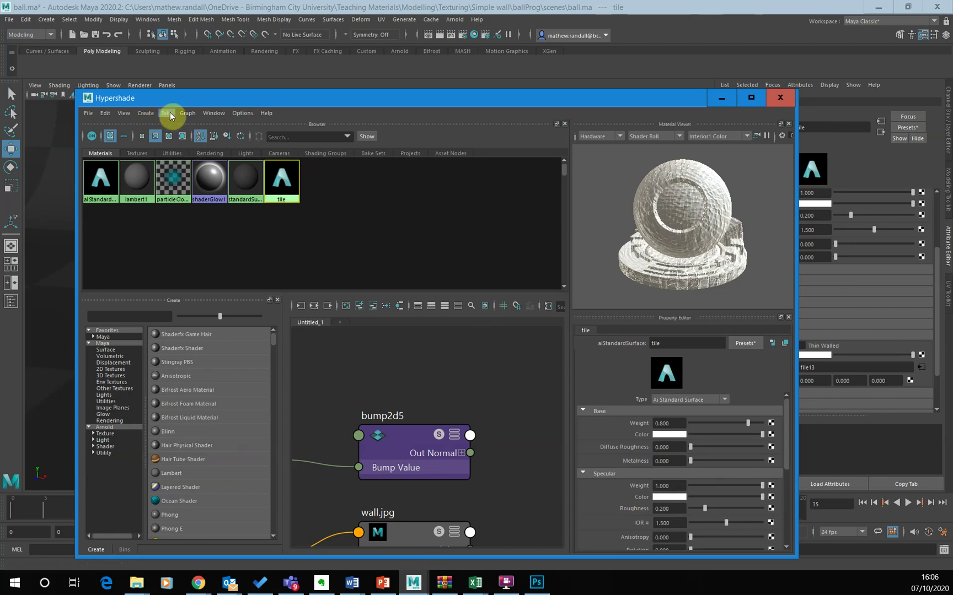
{"action": "left_click", "coordinate": [188, 113]}
{"action": "left_click", "coordinate": [211, 147]}
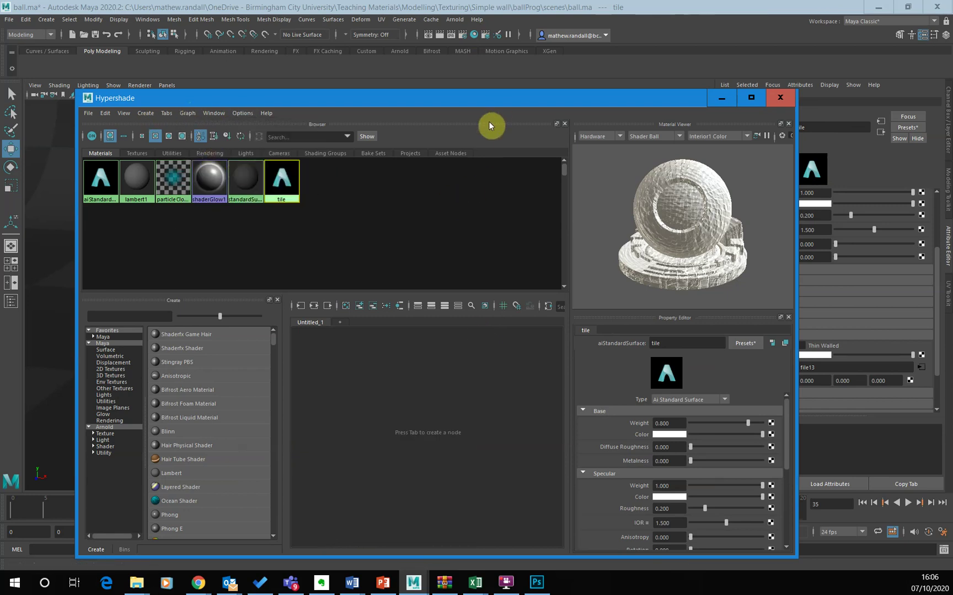
Maximize the Hypershade, frame tile's network, and select the bump2d6 node
{"action": "left_click_drag", "start_coordinate": [489, 101], "coordinate": [463, 26]}
{"action": "left_click", "coordinate": [726, 23]}
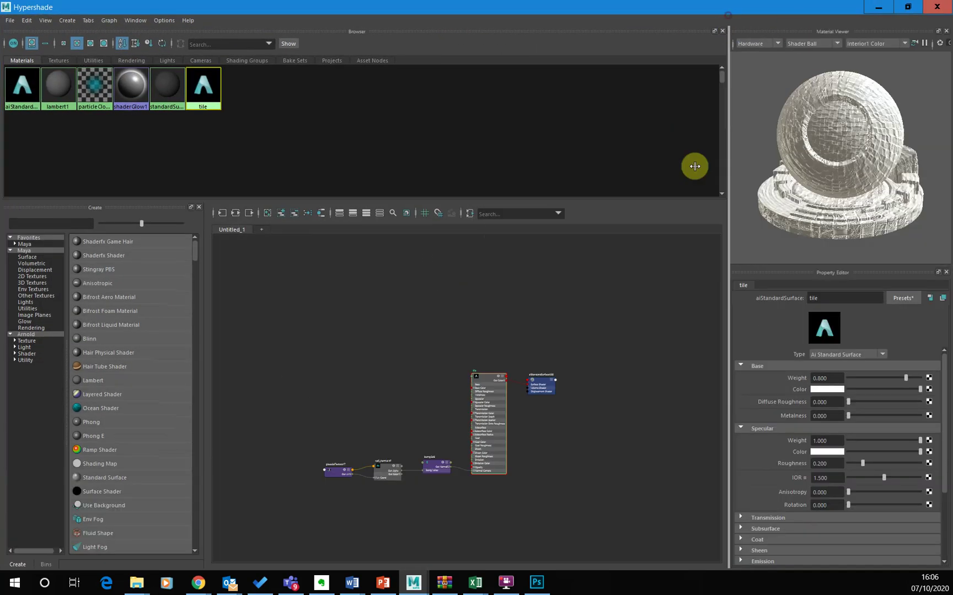
{"action": "scroll", "coordinate": [553, 421], "scroll_direction": "up", "scroll_amount": 5}
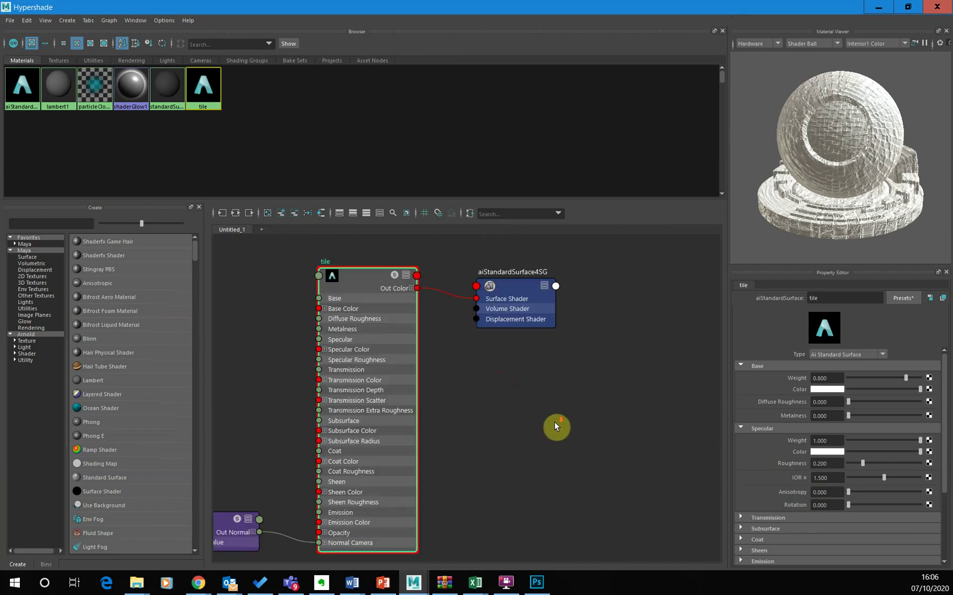
{"action": "scroll", "coordinate": [541, 417], "scroll_direction": "down", "scroll_amount": 2}
{"action": "middle_click_drag", "start_coordinate": [531, 411], "coordinate": [612, 374]}
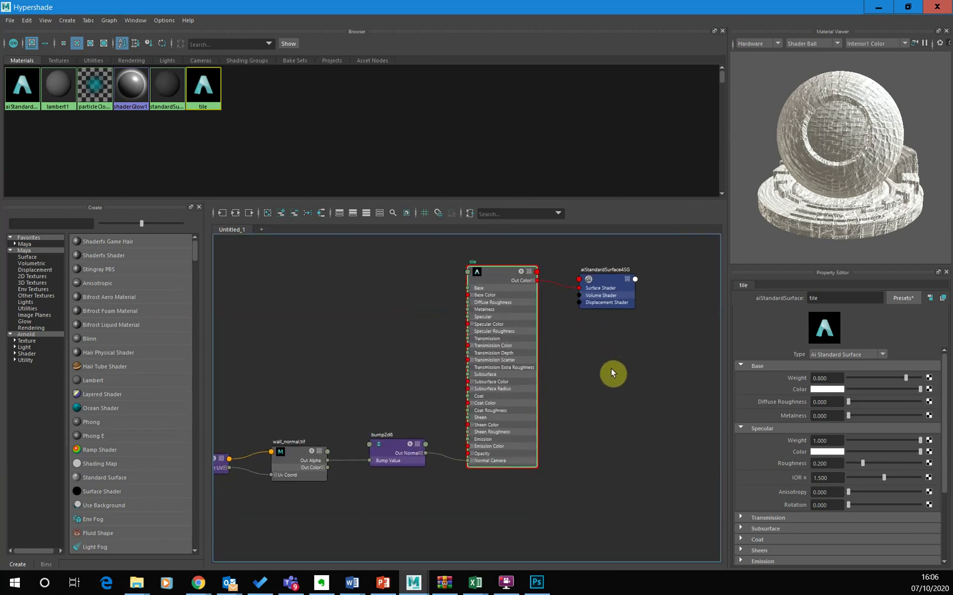
{"action": "scroll", "coordinate": [613, 374], "scroll_direction": "up", "scroll_amount": 2}
{"action": "scroll", "coordinate": [610, 387], "scroll_direction": "down", "scroll_amount": 2}
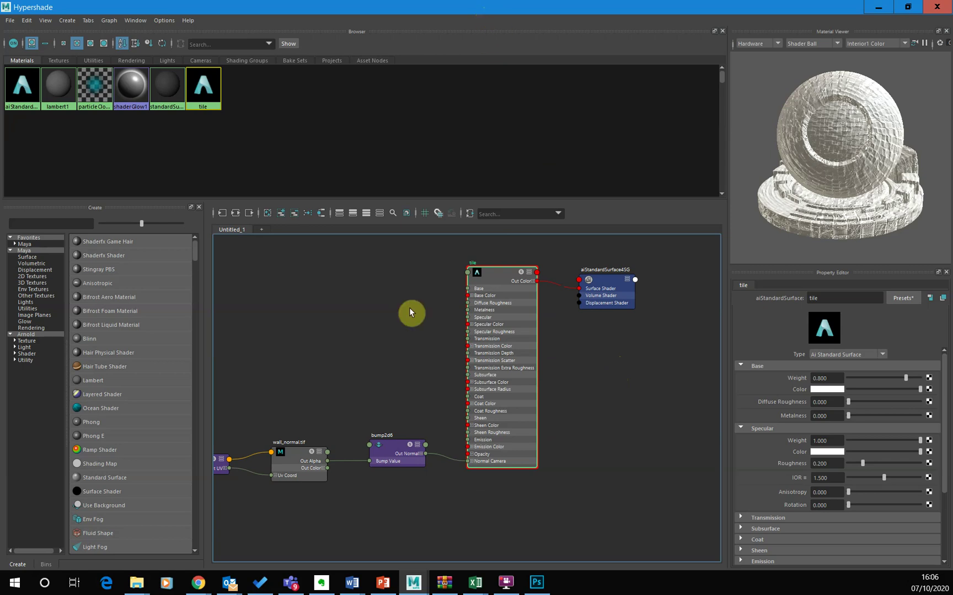
{"action": "left_click", "coordinate": [391, 455]}
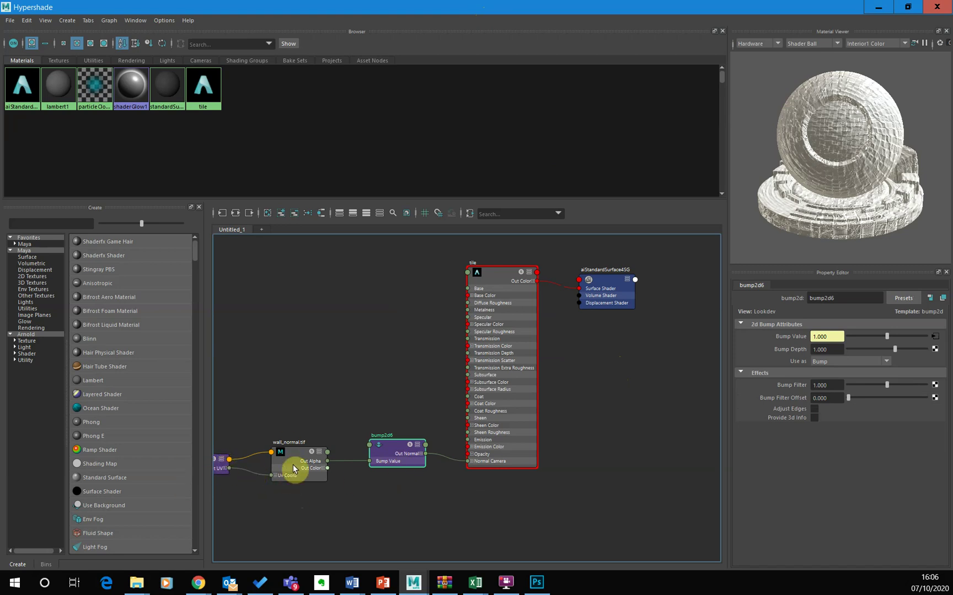
{"action": "middle_click_drag", "start_coordinate": [371, 492], "coordinate": [476, 485], "text": "alt"}
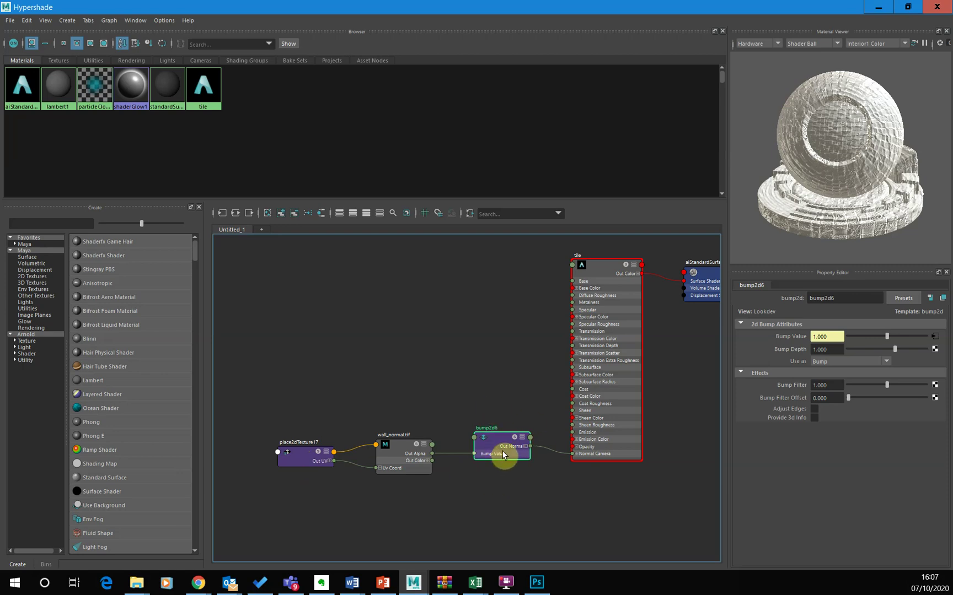
Set bump2d6 to use Tangent Space Normals and check the sphere in the viewport
{"action": "left_click", "coordinate": [843, 365]}
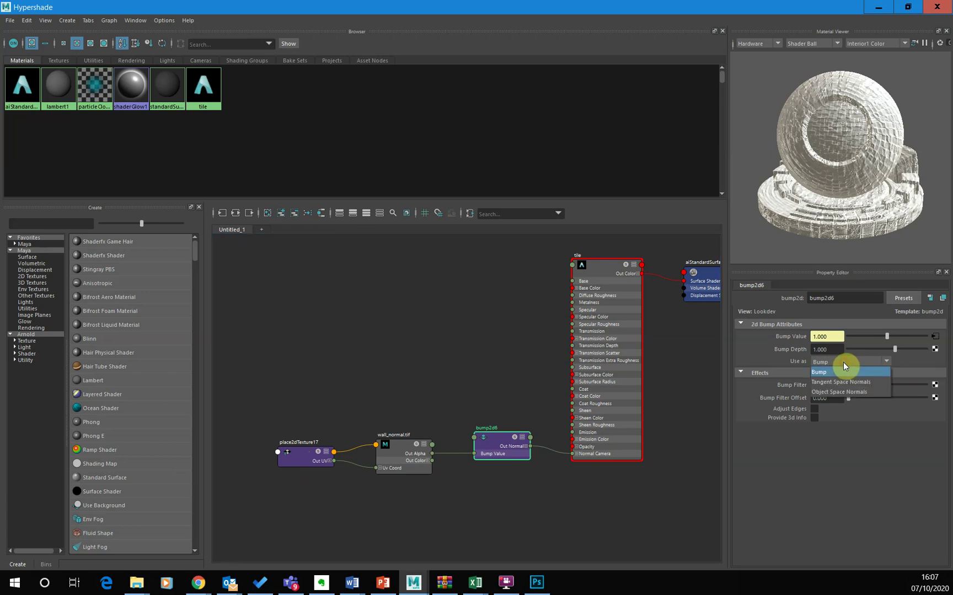
{"action": "left_click", "coordinate": [842, 382]}
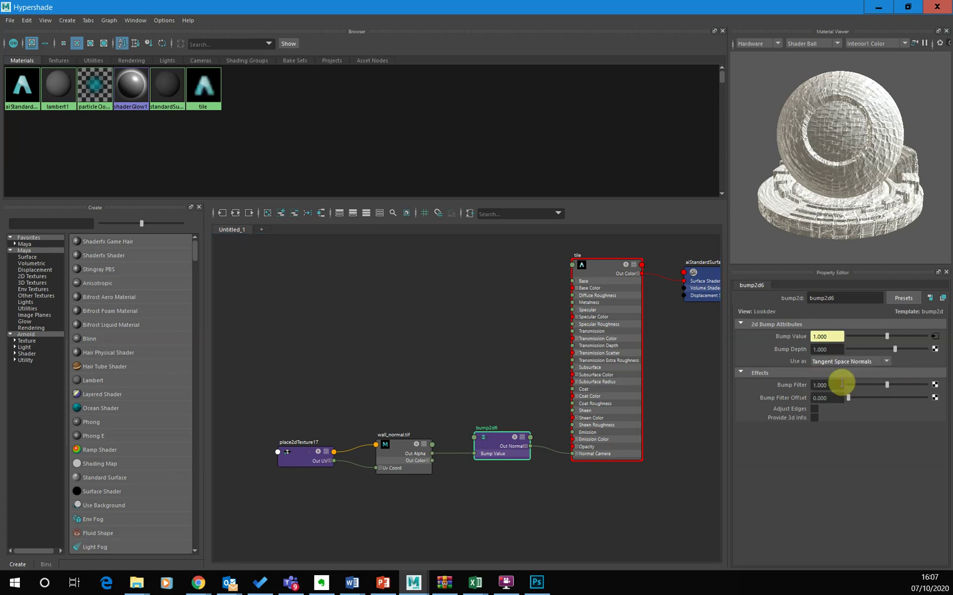
{"action": "double_click", "coordinate": [672, 12]}
{"action": "left_click_drag", "start_coordinate": [518, 7], "coordinate": [8, 259]}
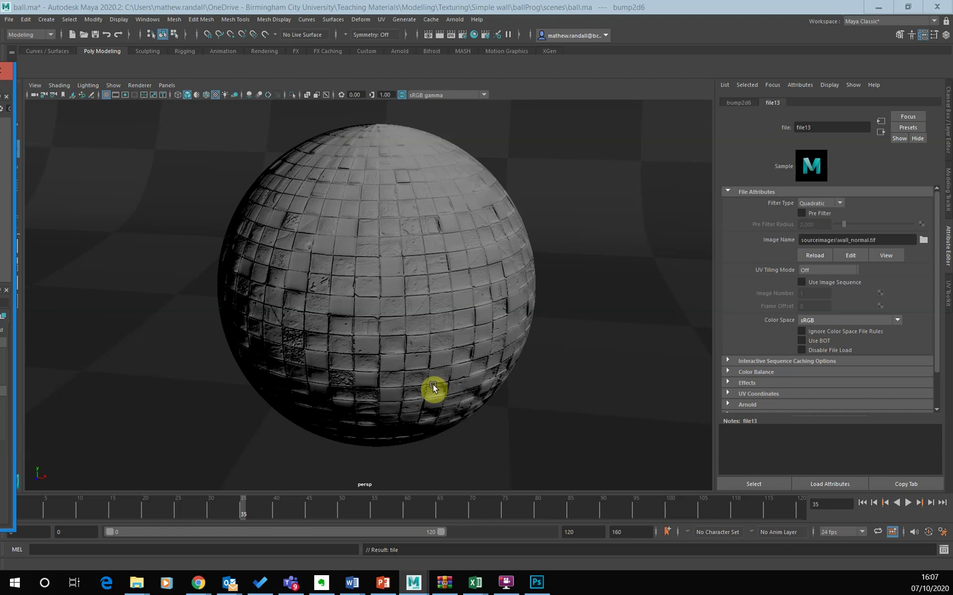
{"action": "left_click", "coordinate": [408, 364]}
Restore the Hypershade as a large floating window and select the wall_normal.tif node
{"action": "left_click_drag", "start_coordinate": [14, 69], "coordinate": [641, 55]}
{"action": "left_click_drag", "start_coordinate": [605, 85], "coordinate": [564, 45]}
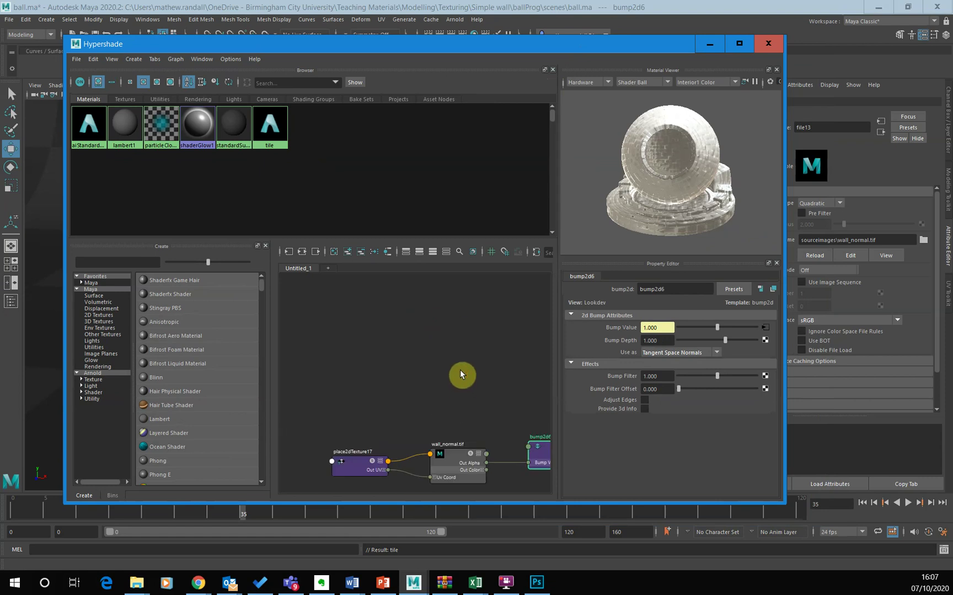
{"action": "scroll", "coordinate": [462, 375], "scroll_direction": "up", "scroll_amount": 3}
{"action": "left_click", "coordinate": [419, 439]}
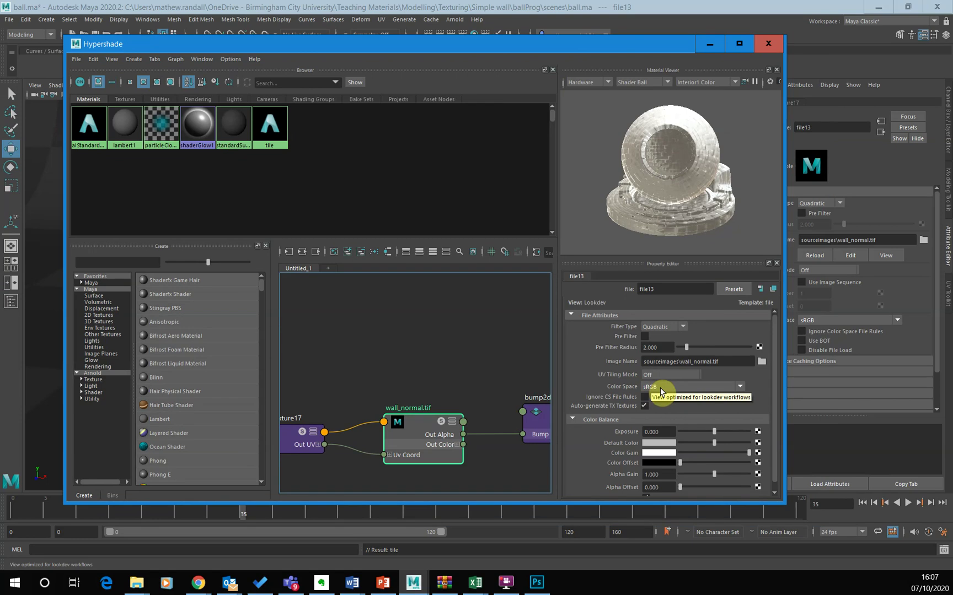
Set wall_normal.tif's colour space to Raw and move the narrowed Hypershade to the top
{"action": "left_click", "coordinate": [660, 387]}
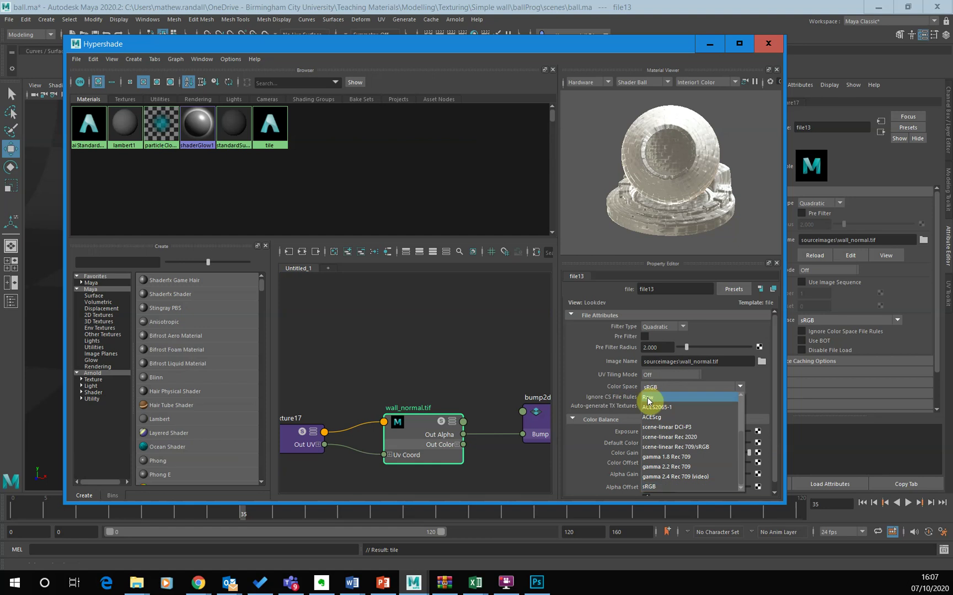
{"action": "left_click", "coordinate": [648, 398]}
{"action": "left_click_drag", "start_coordinate": [466, 51], "coordinate": [556, 313]}
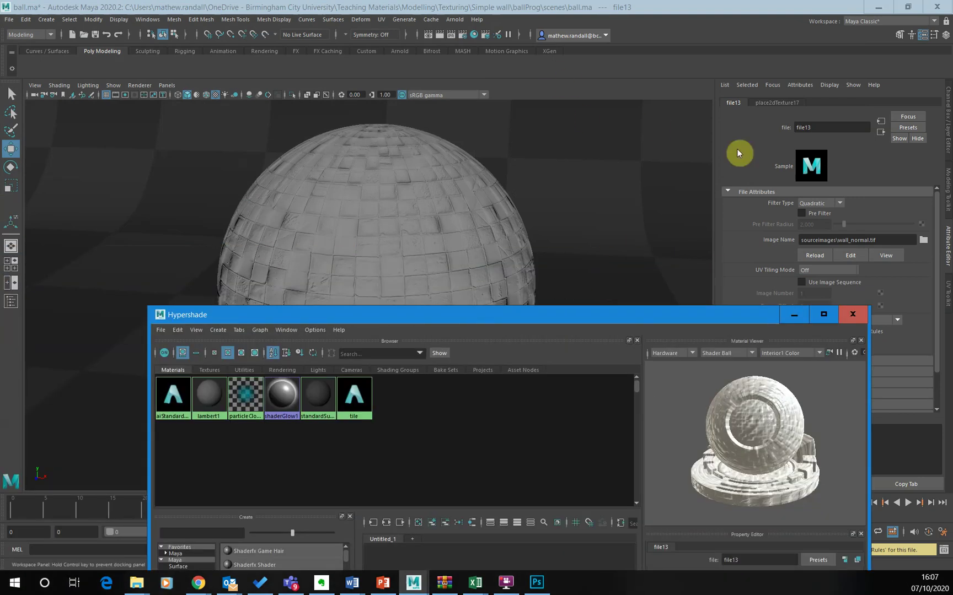
{"action": "left_click_drag", "start_coordinate": [737, 149], "coordinate": [656, 106]}
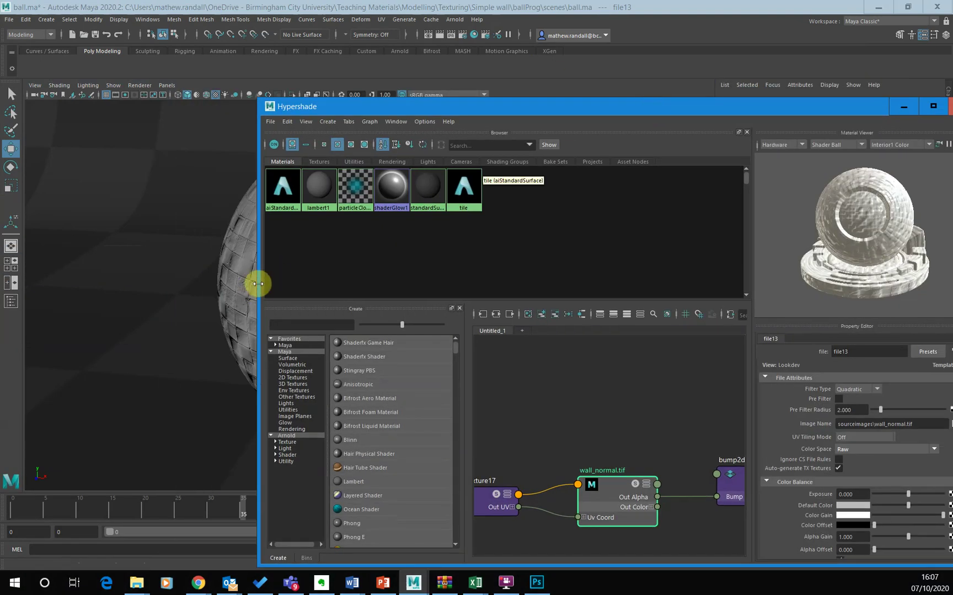
{"action": "left_click_drag", "start_coordinate": [258, 284], "coordinate": [521, 270]}
{"action": "left_click_drag", "start_coordinate": [695, 100], "coordinate": [651, 55]}
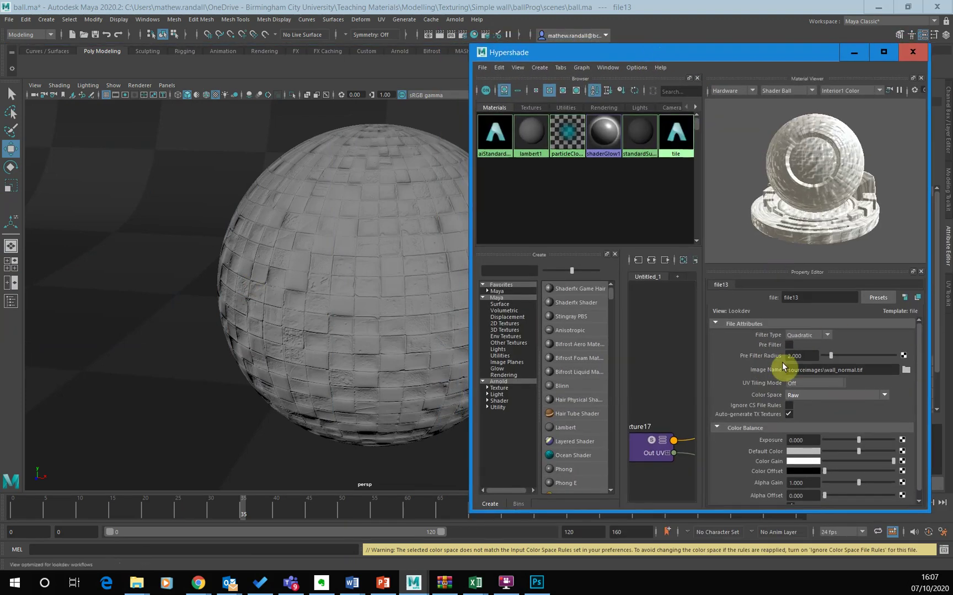
Compare the normal map in sRGB, then switch its colour space back to Raw
{"action": "left_click", "coordinate": [819, 397]}
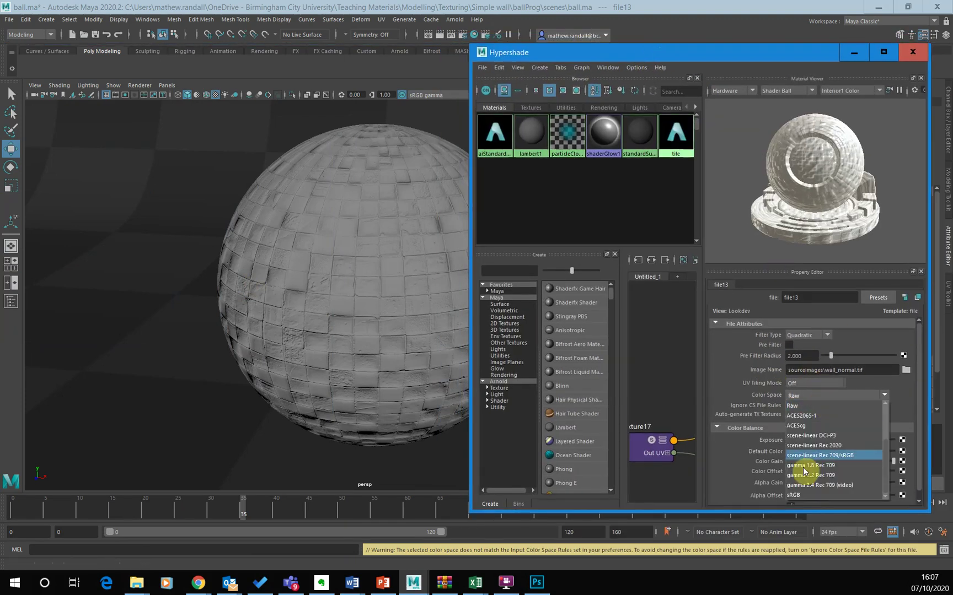
{"action": "left_click", "coordinate": [801, 495]}
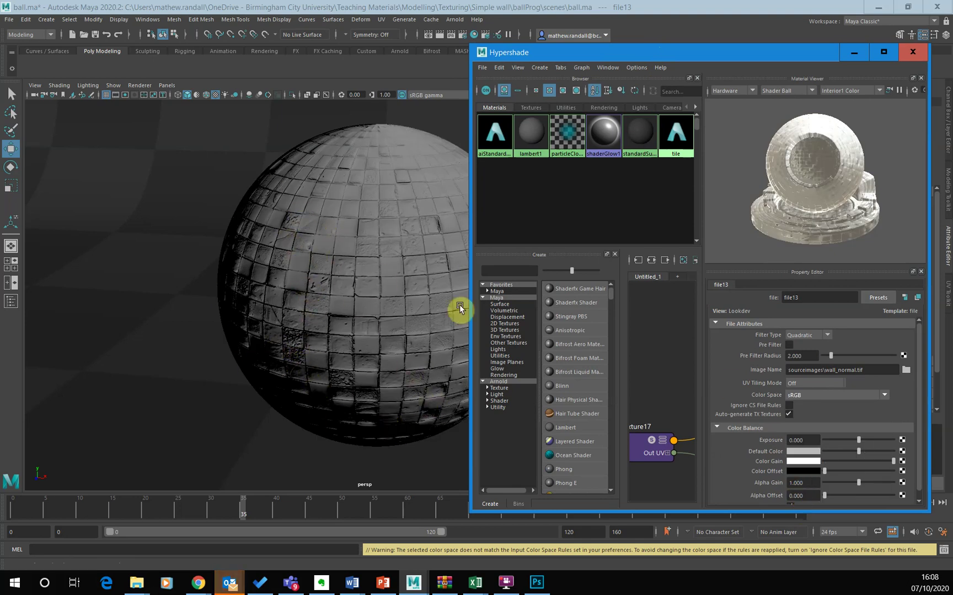
{"action": "left_click", "coordinate": [836, 396]}
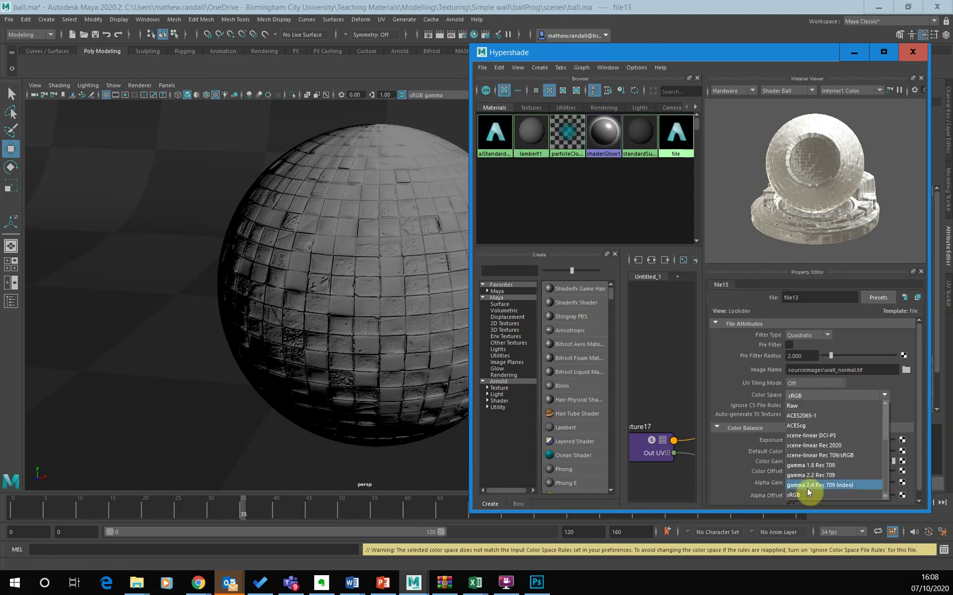
{"action": "left_click", "coordinate": [816, 408]}
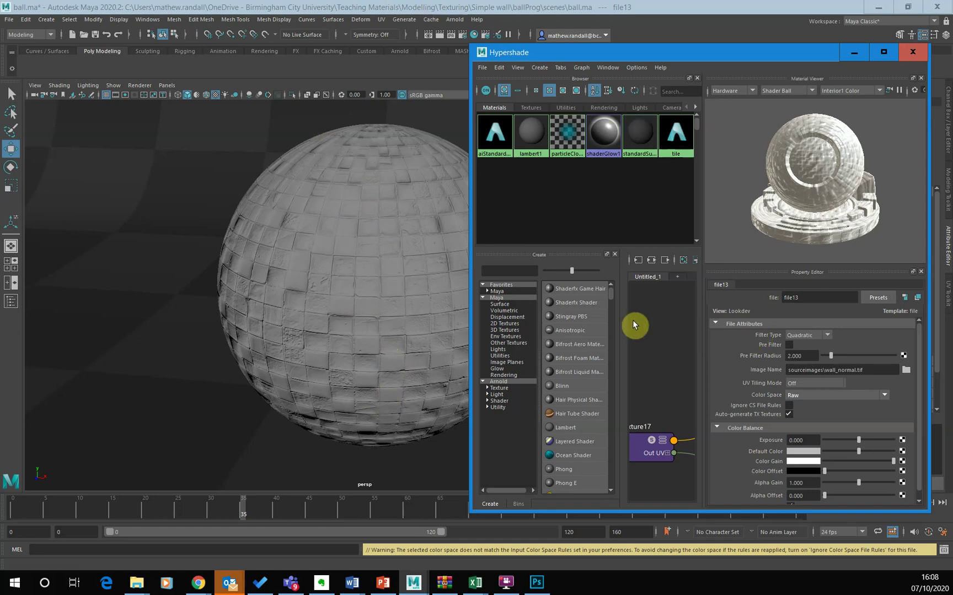
{"action": "left_click_drag", "start_coordinate": [629, 57], "coordinate": [425, 16]}
Maximize the Hypershade and select the tile shader node
{"action": "left_click_drag", "start_coordinate": [276, 301], "coordinate": [7, 302]}
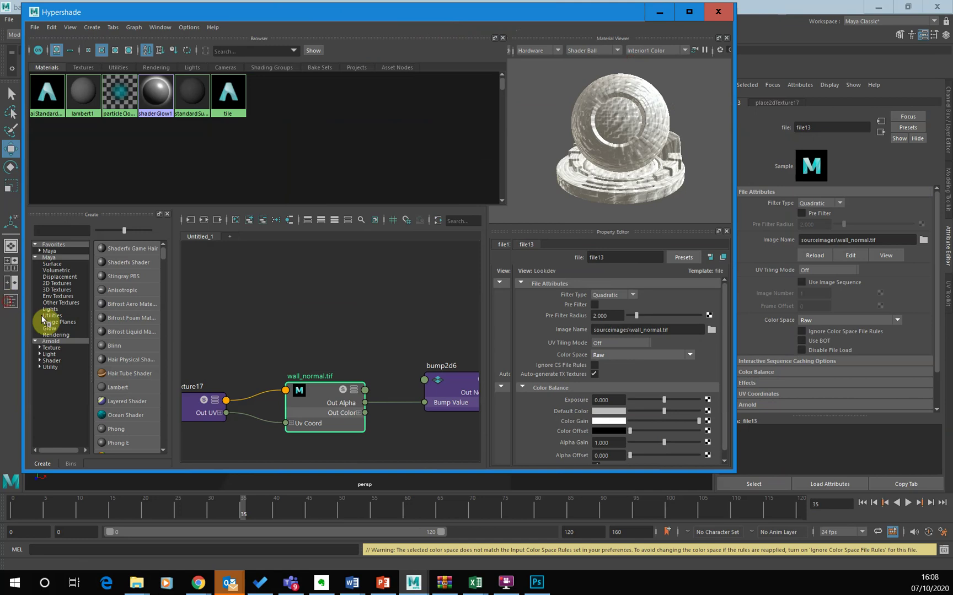
{"action": "left_click", "coordinate": [689, 12]}
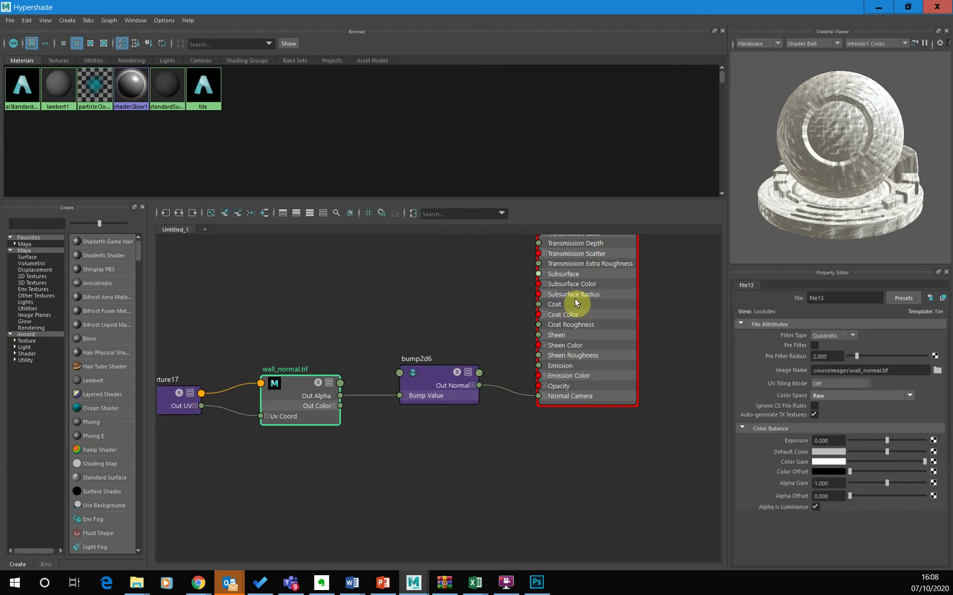
{"action": "scroll", "coordinate": [584, 331], "scroll_direction": "up", "scroll_amount": 2}
{"action": "scroll", "coordinate": [601, 342], "scroll_direction": "down", "scroll_amount": 5}
{"action": "scroll", "coordinate": [634, 323], "scroll_direction": "up", "scroll_amount": 5}
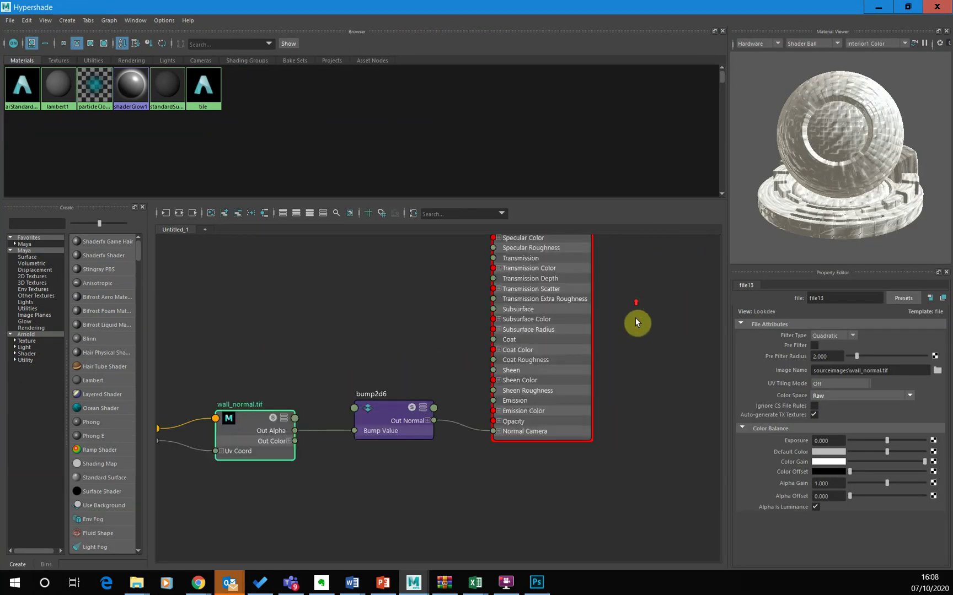
{"action": "middle_click_drag", "start_coordinate": [612, 411], "coordinate": [608, 416], "text": "alt"}
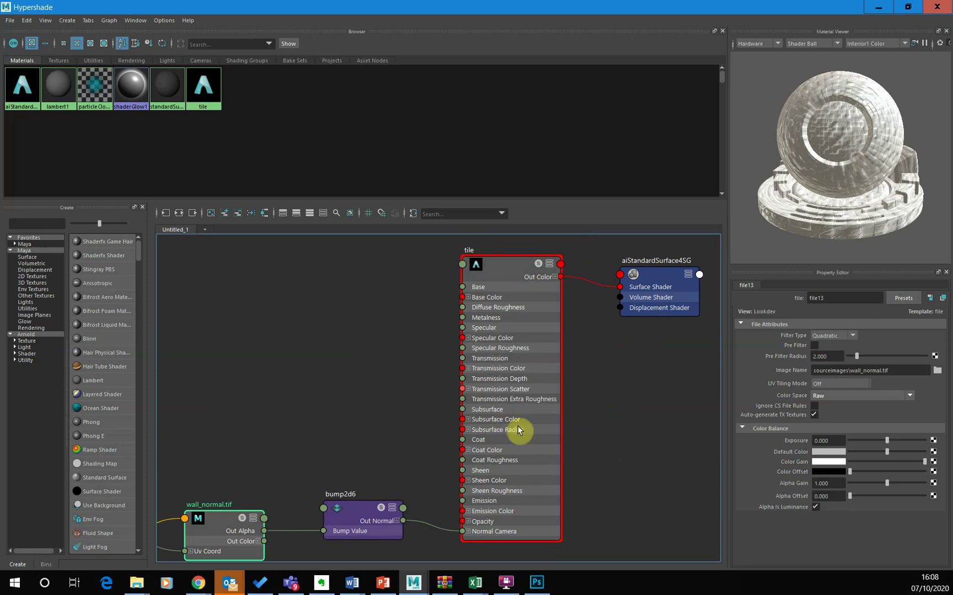
{"action": "left_click", "coordinate": [500, 282]}
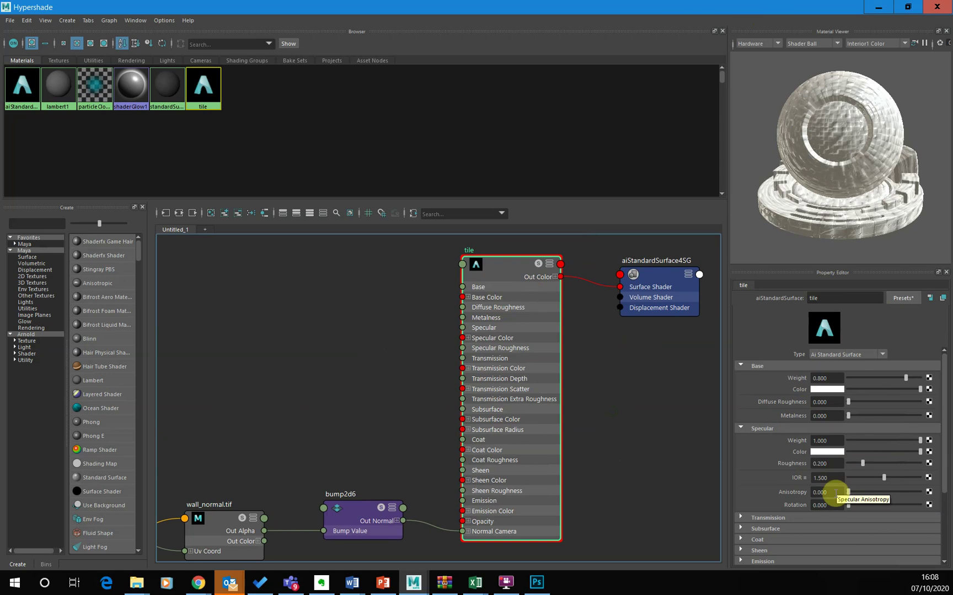
Connect a file texture loading sourceimages\wall.jpg to tile's Base Color, then hide the Hypershade
{"action": "left_click", "coordinate": [928, 389]}
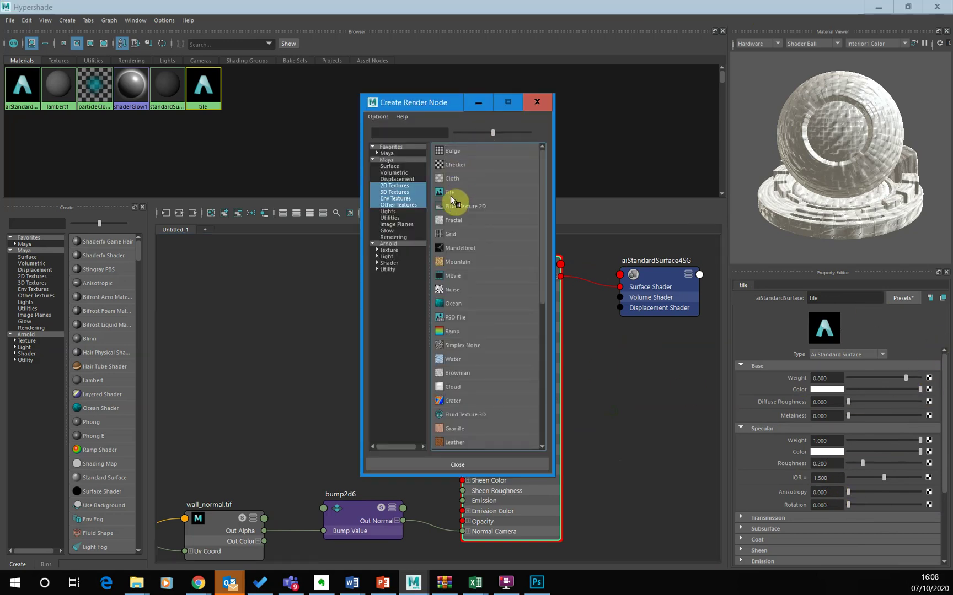
{"action": "left_click", "coordinate": [451, 196]}
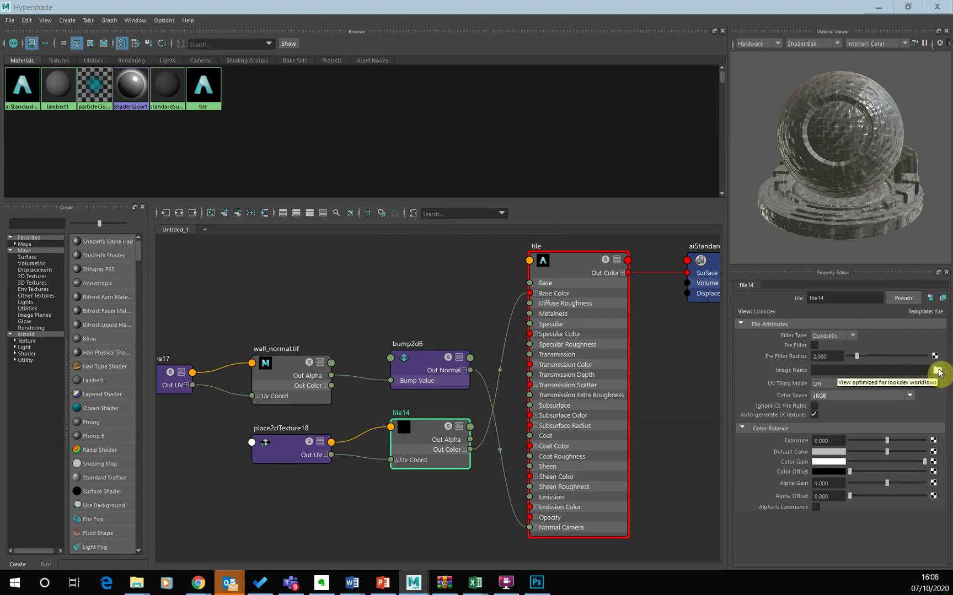
{"action": "left_click", "coordinate": [937, 370]}
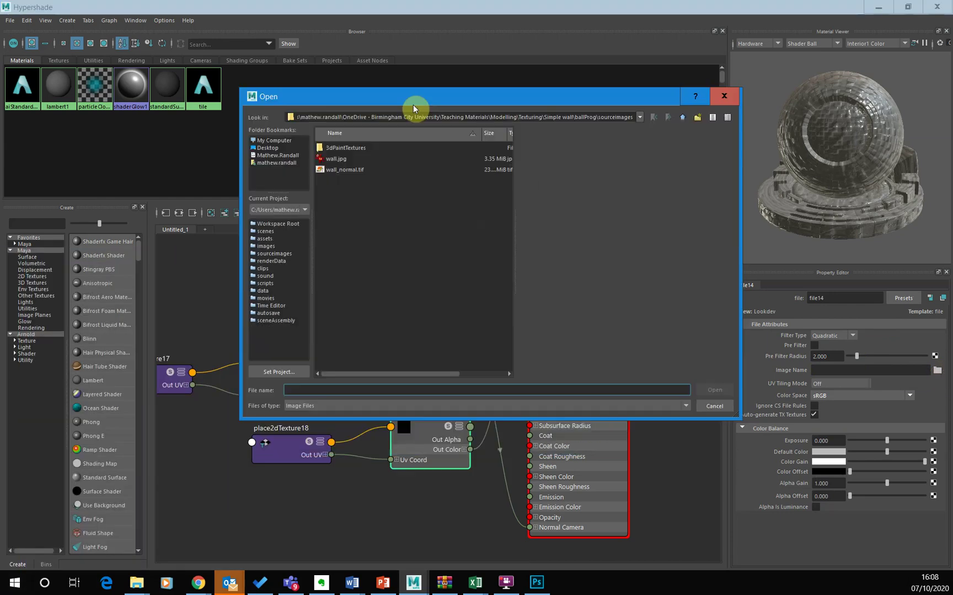
{"action": "left_click", "coordinate": [336, 160]}
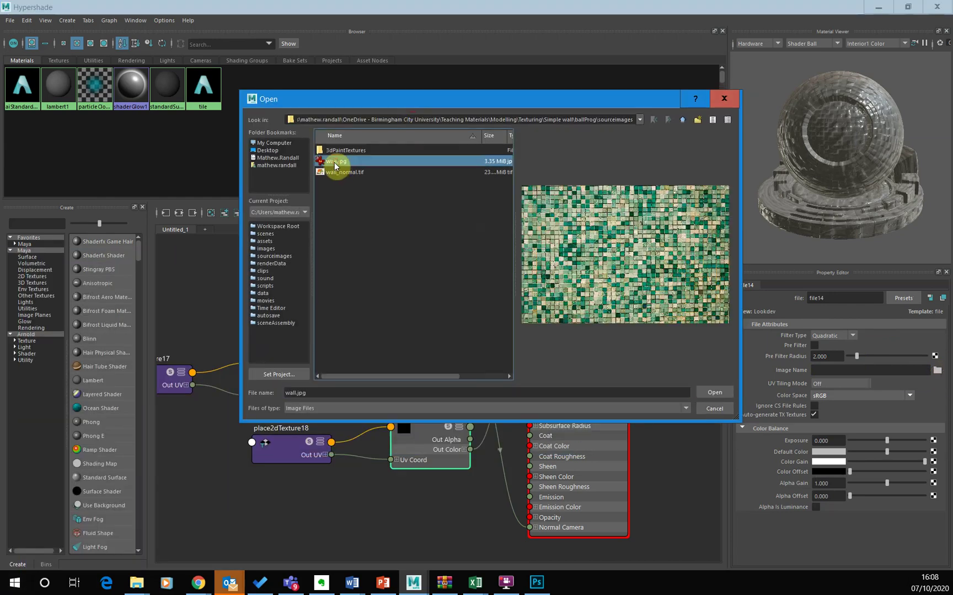
{"action": "left_click", "coordinate": [715, 393]}
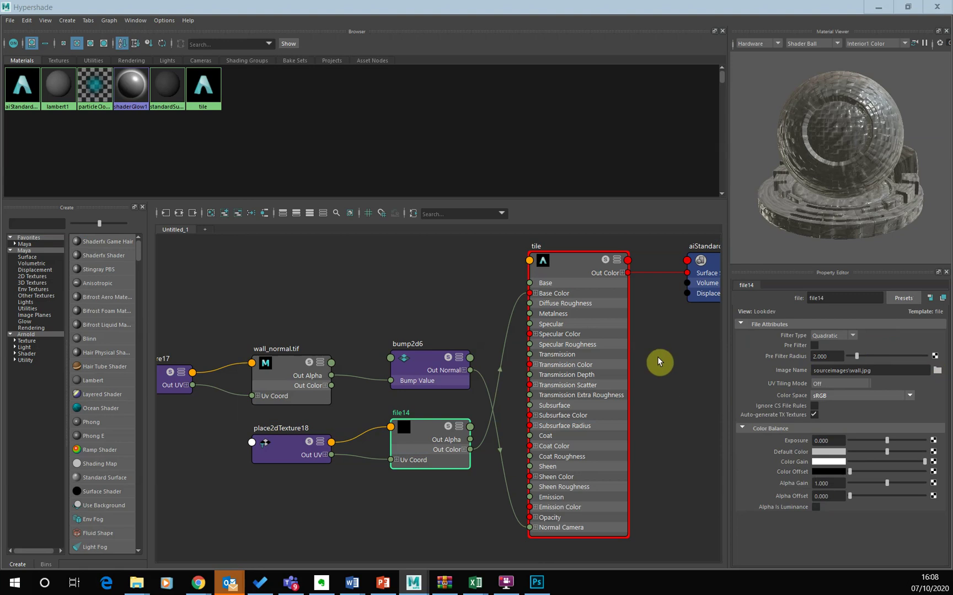
{"action": "double_click", "coordinate": [524, 11]}
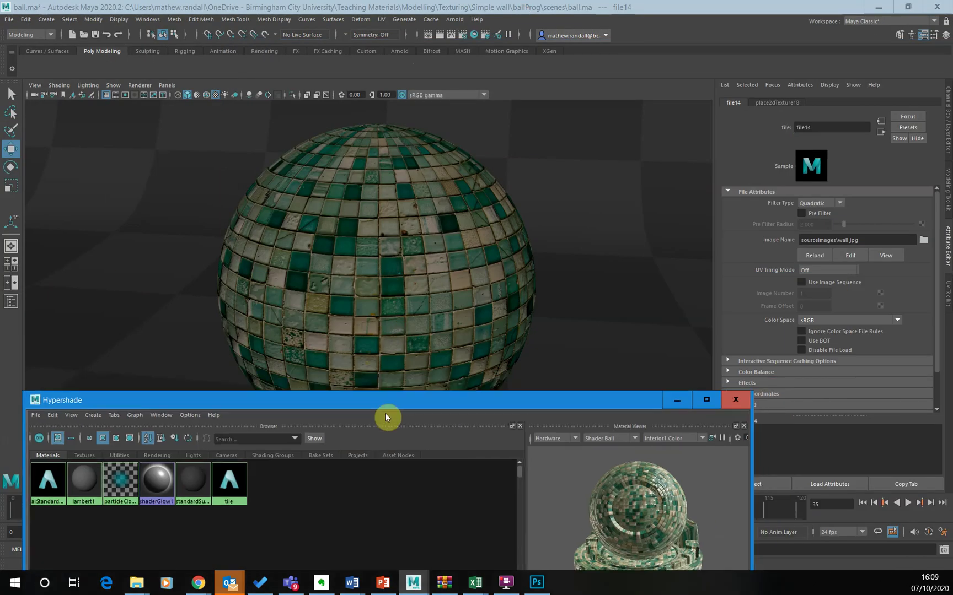
{"action": "left_click_drag", "start_coordinate": [384, 417], "coordinate": [380, 433]}
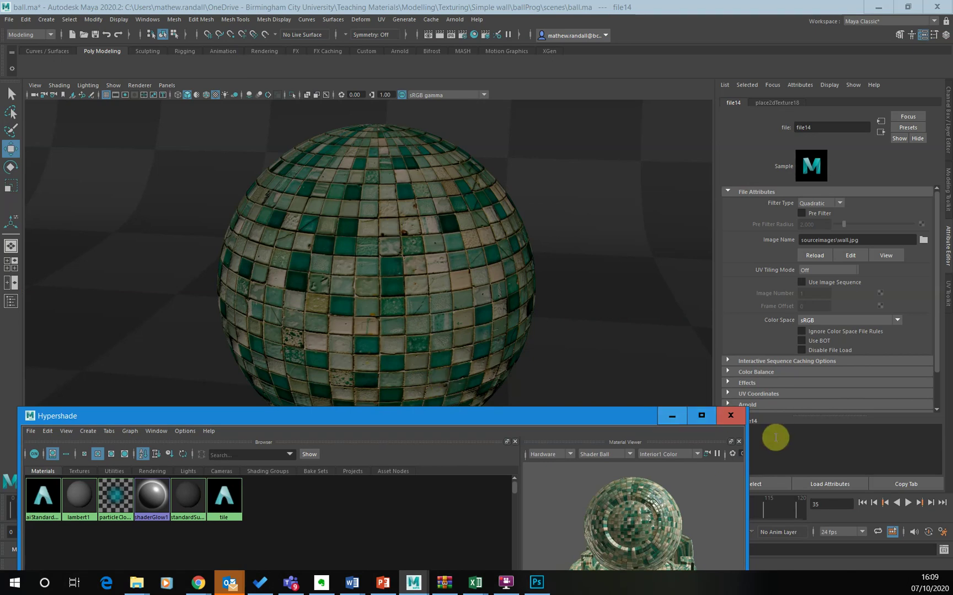
{"action": "left_click", "coordinate": [679, 417]}
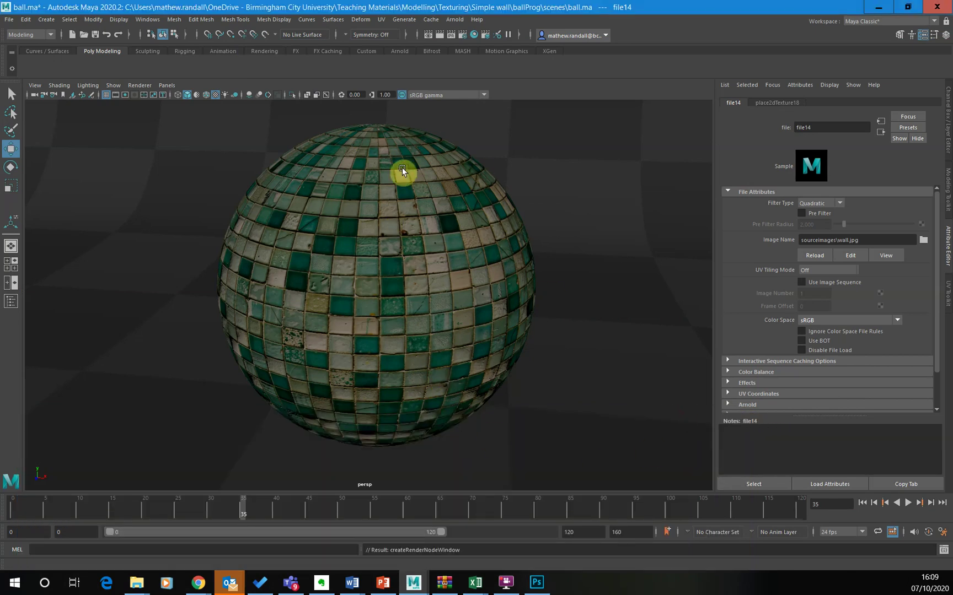
Render the camera view with Arnold > Render in the Arnold RenderView
{"action": "left_click", "coordinate": [457, 20]}
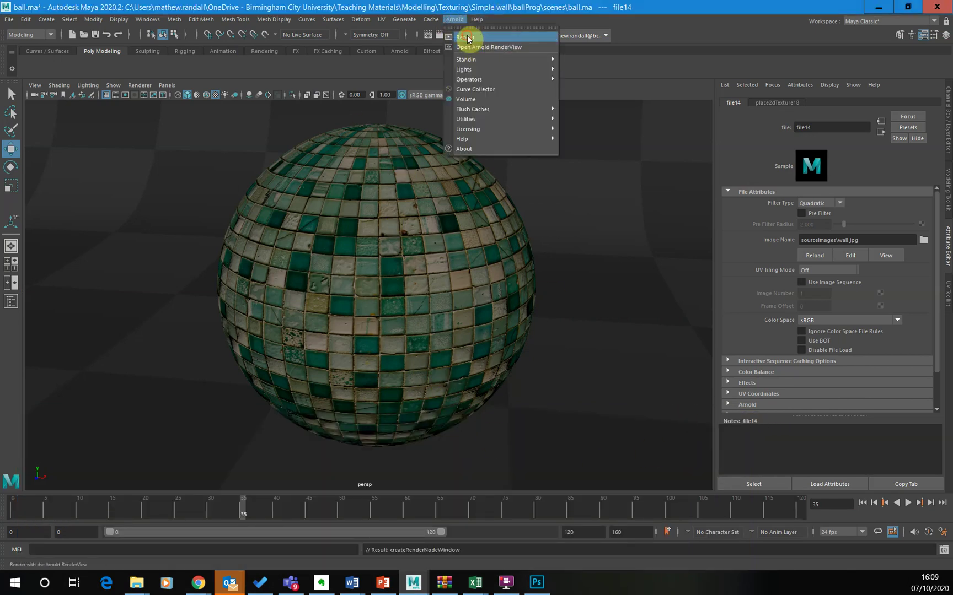
{"action": "left_click", "coordinate": [467, 35]}
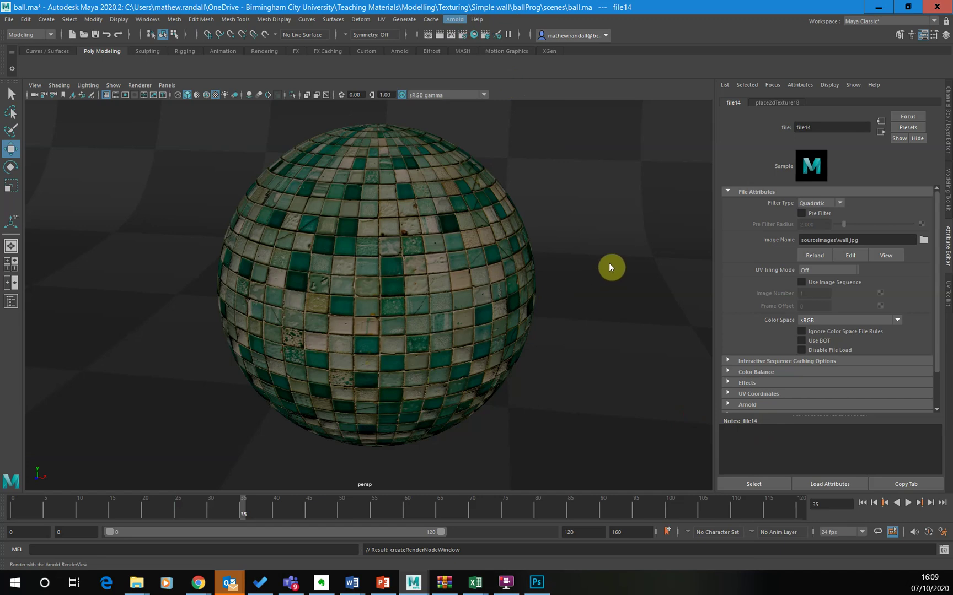